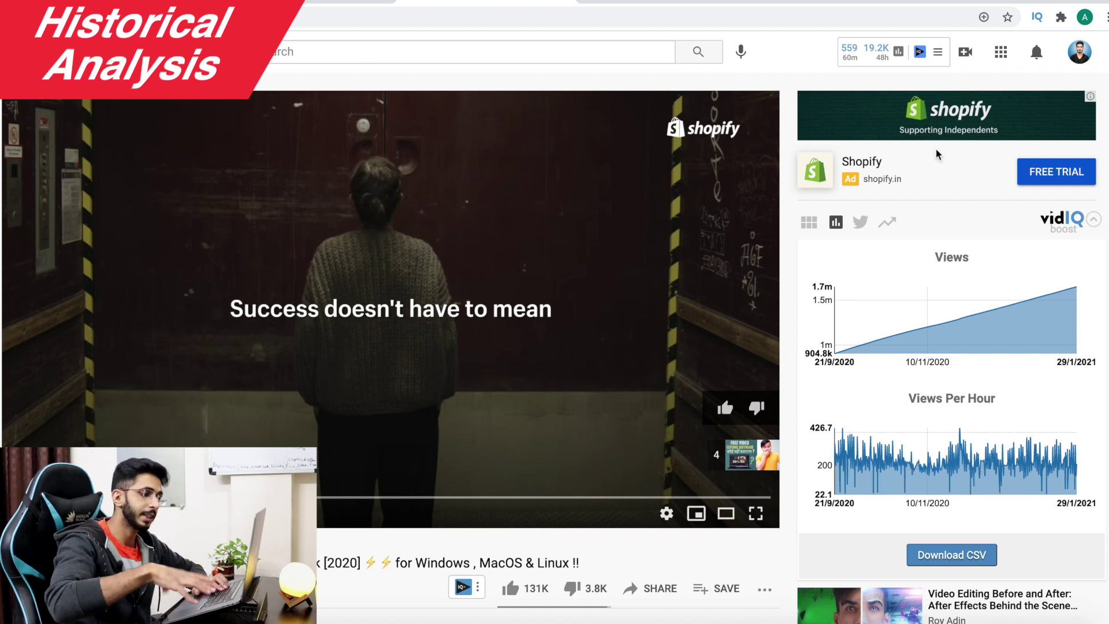
# Examine the exported video statistics spreadsheet, including its views, subscribers, likes, engagement and views-per-hour columns.
pyautogui.scroll(-1, 938, 155)
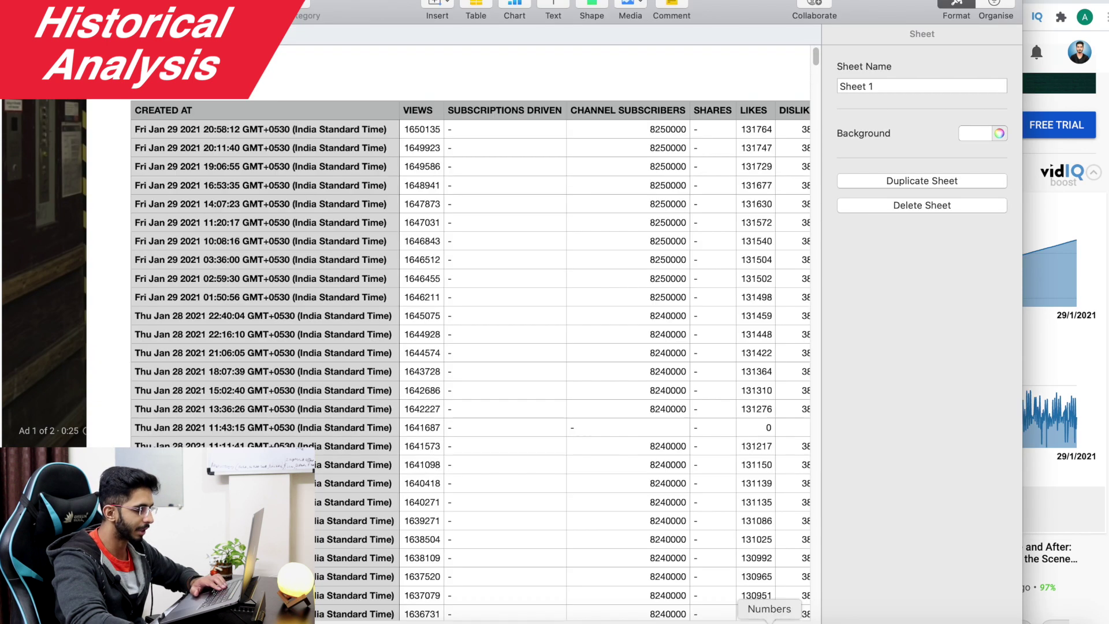
pyautogui.hscroll(10, 469, 207)
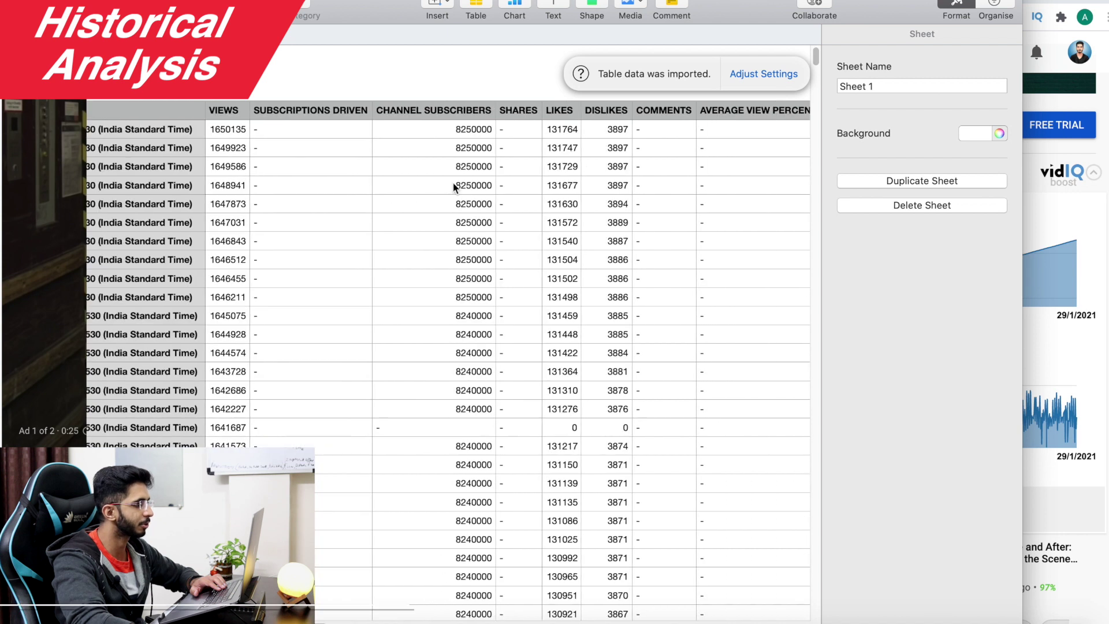
pyautogui.hscroll(10, 434, 151)
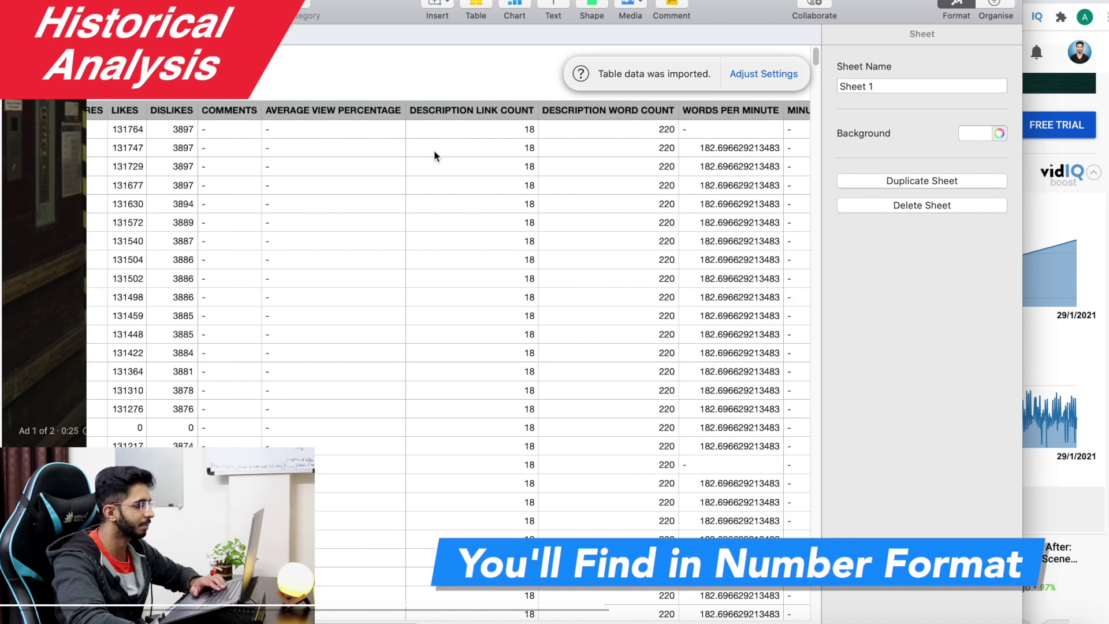
pyautogui.hscroll(5, 435, 151)
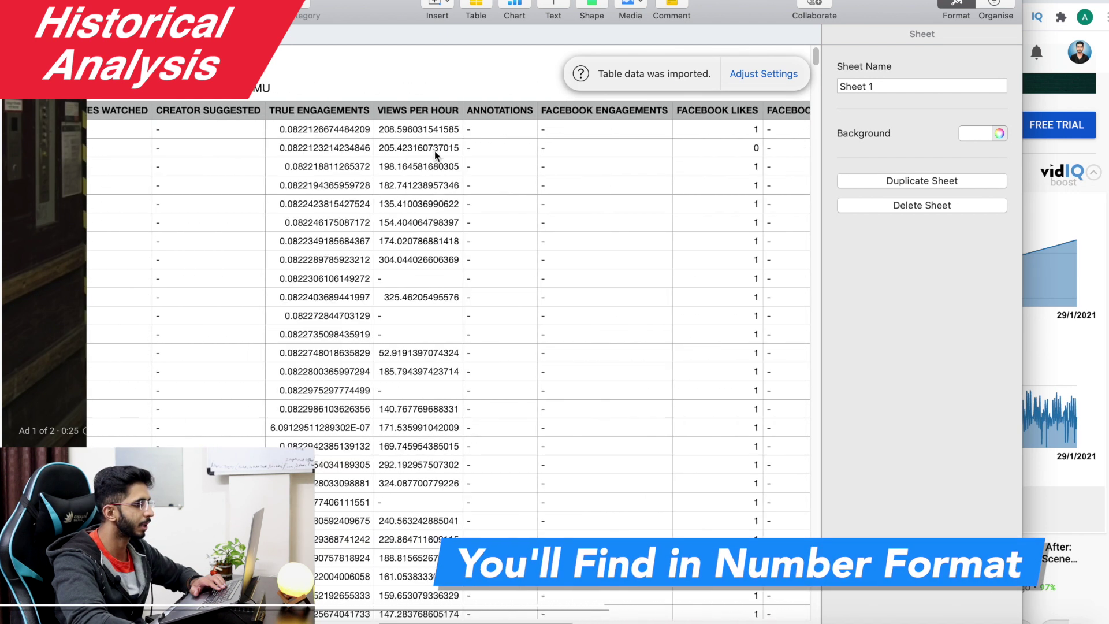
pyautogui.click(446, 168)
pyautogui.scroll(-20, 439, 252)
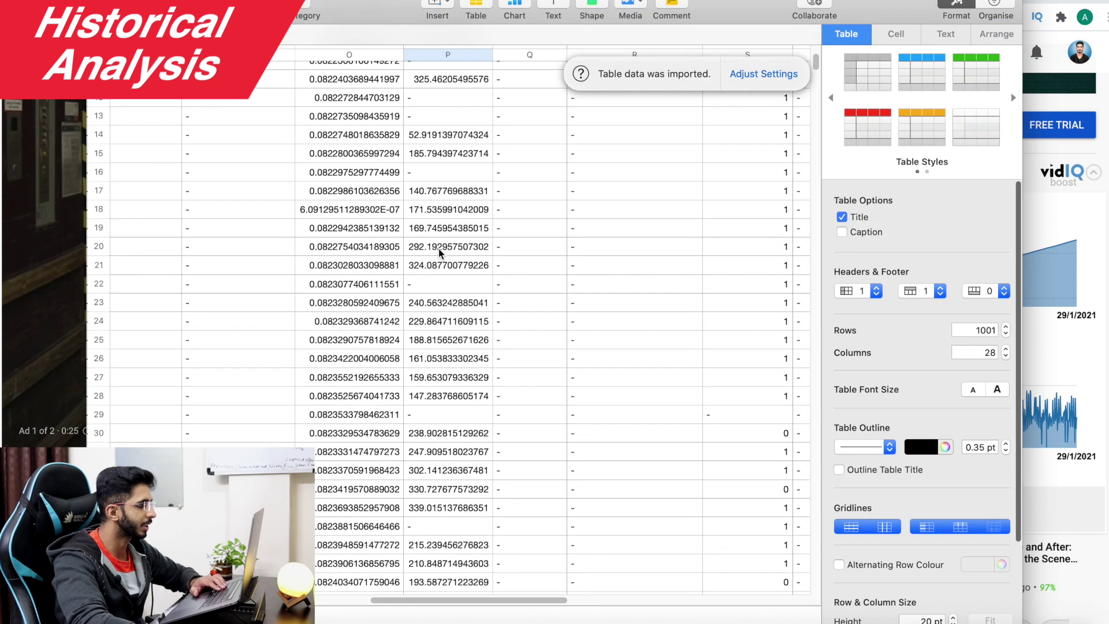
pyautogui.scroll(-20, 436, 254)
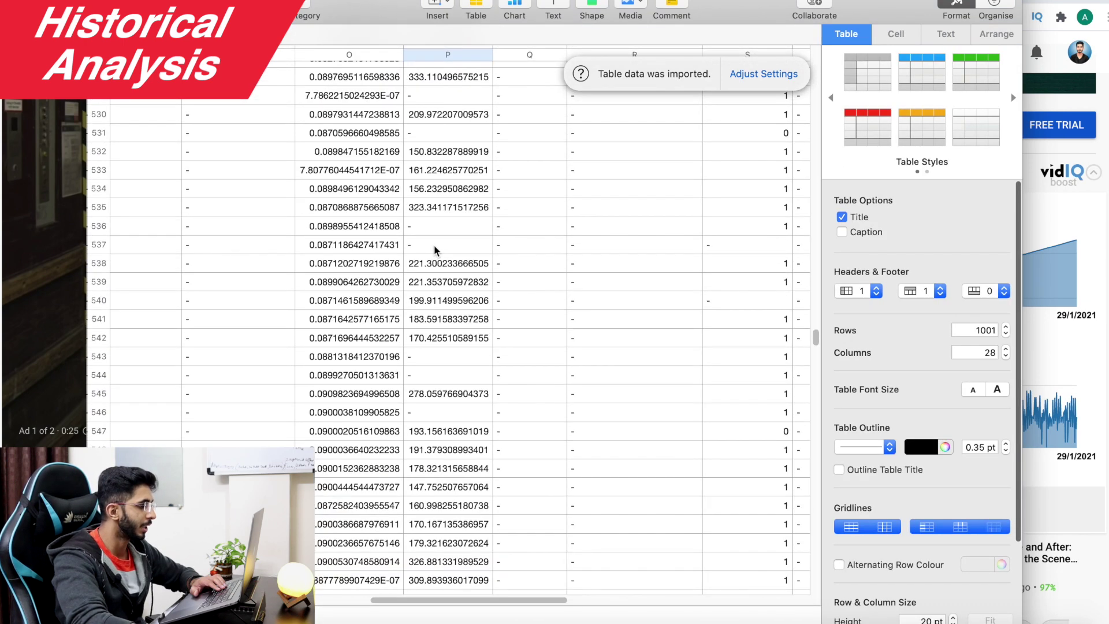
pyautogui.scroll(20, 440, 266)
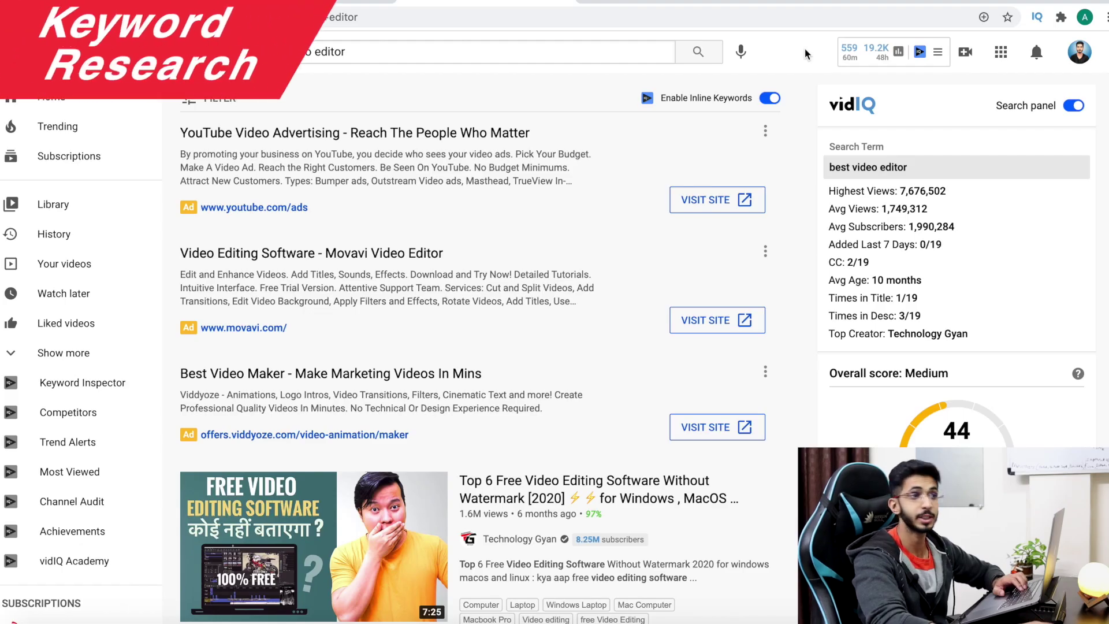
# Open vidIQ's Keyword Inspector and search for the keyword "credit card".
pyautogui.click(938, 56)
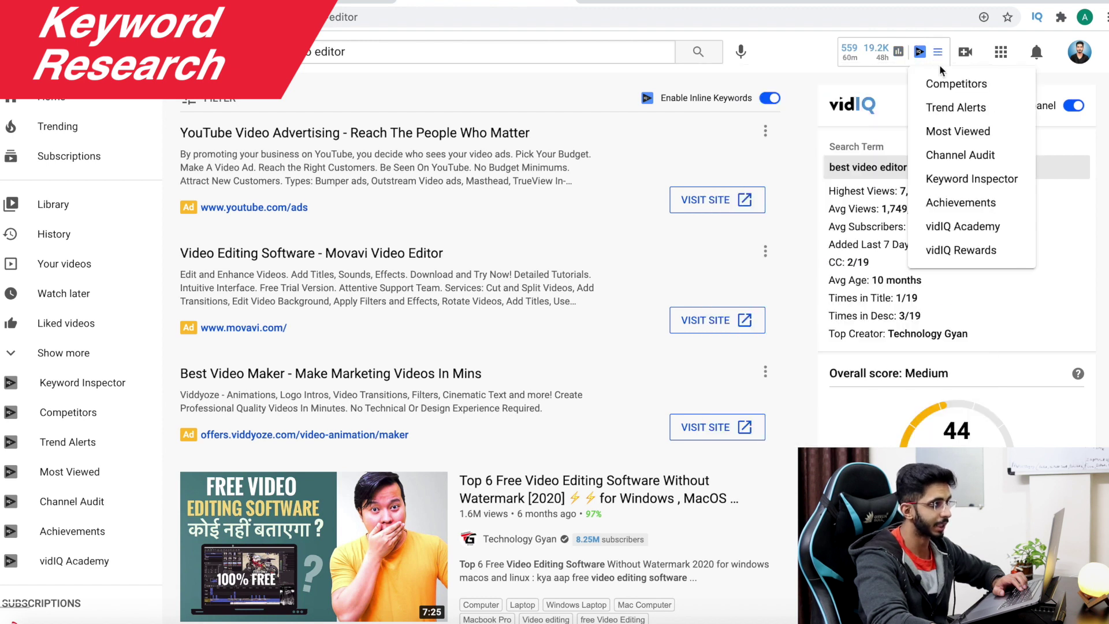
pyautogui.click(952, 179)
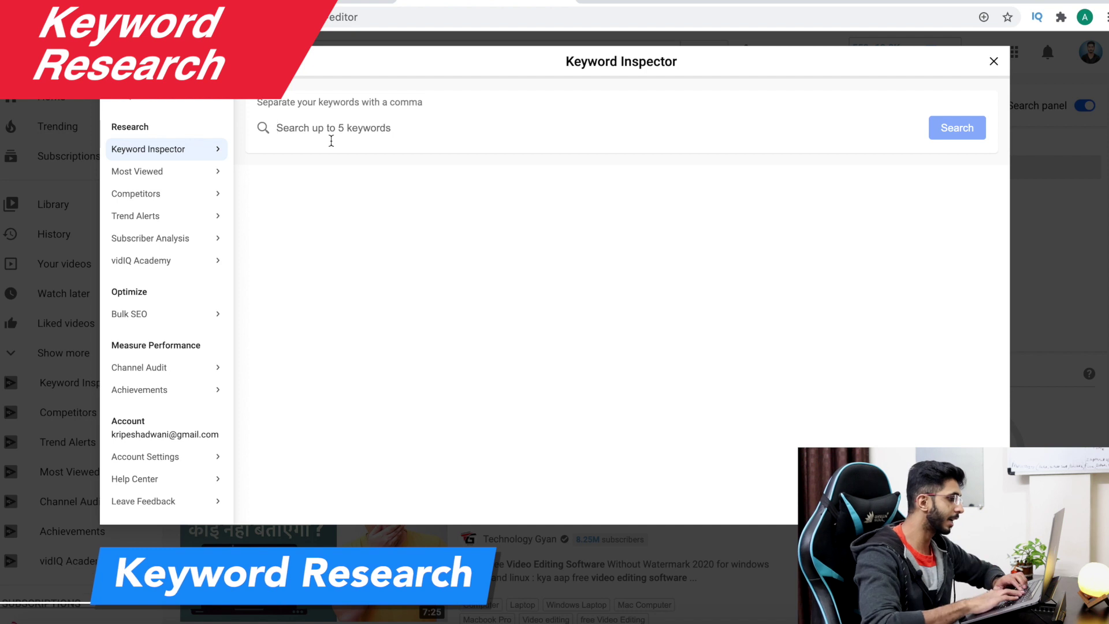
pyautogui.write('credit card')
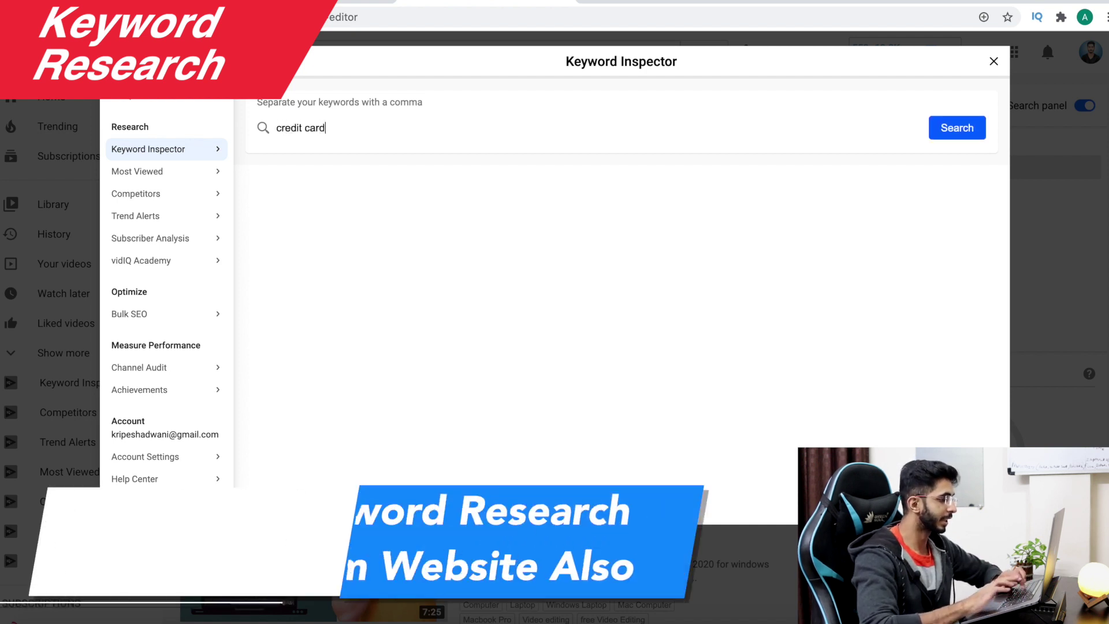
pyautogui.press('Return')
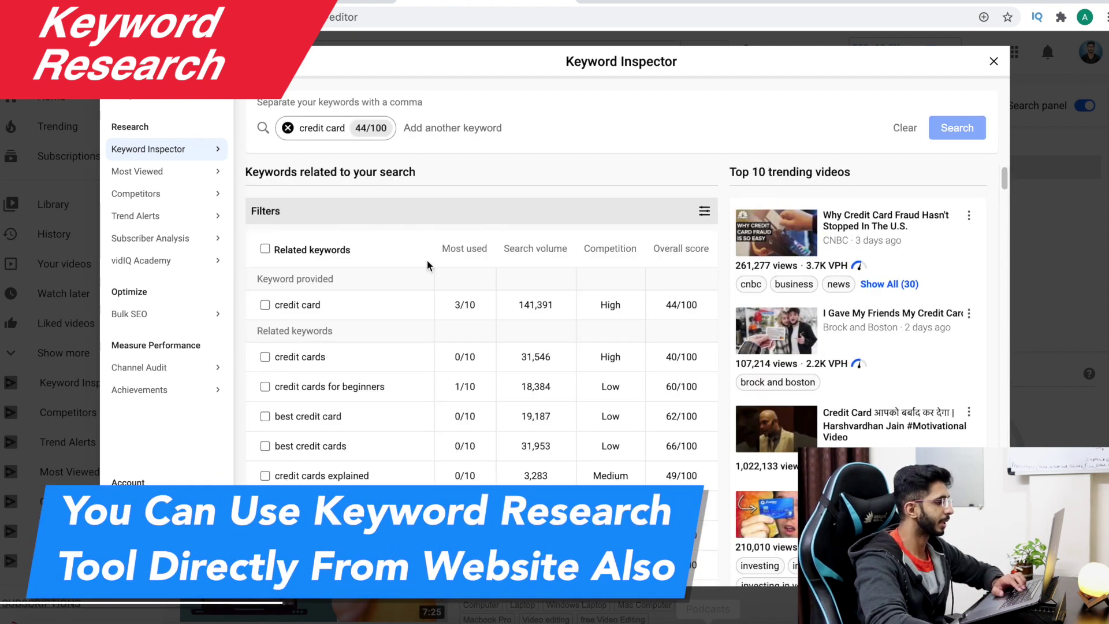
# Examine the related keywords for "credit card", comparing their search volume, competition and overall score.
pyautogui.scroll(-1, 416, 231)
pyautogui.scroll(-1, 416, 226)
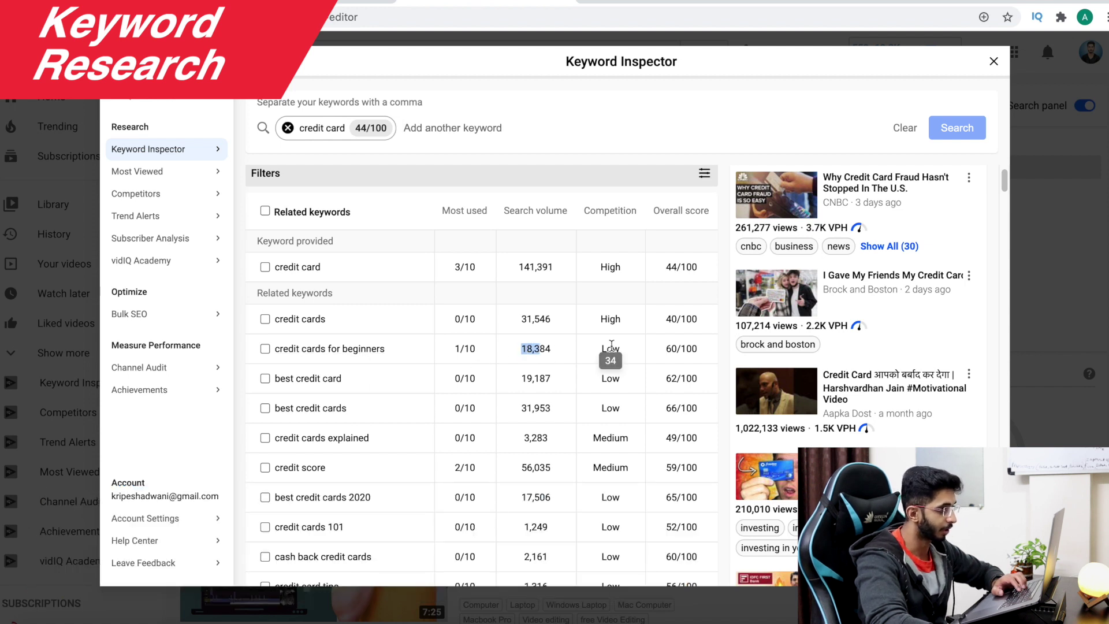
pyautogui.scroll(-3, 605, 349)
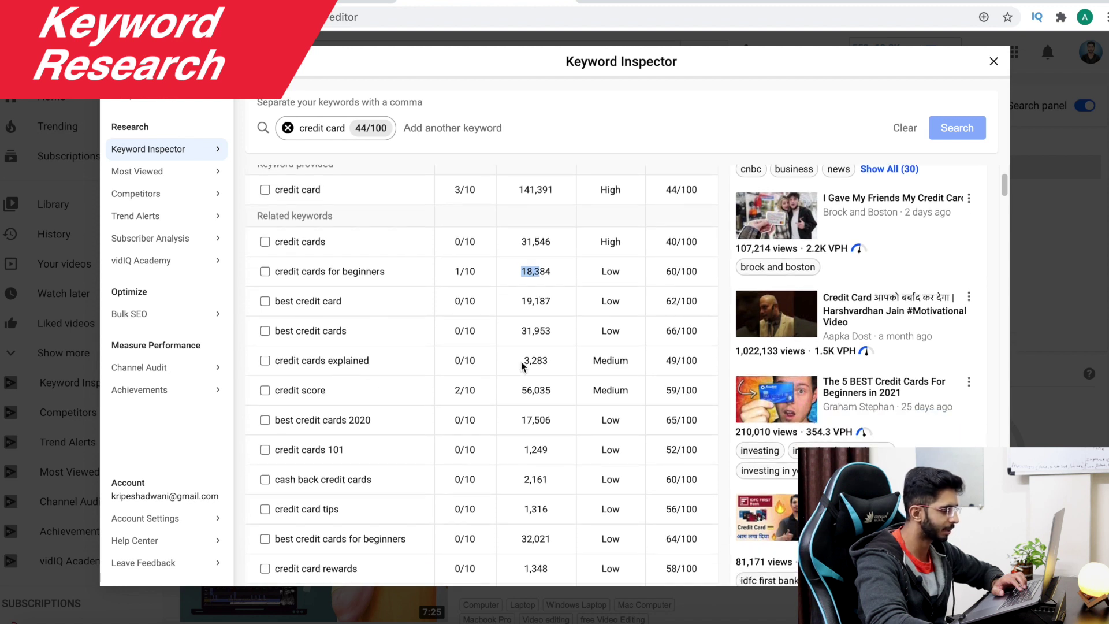
pyautogui.scroll(-1, 522, 365)
pyautogui.scroll(-1, 536, 338)
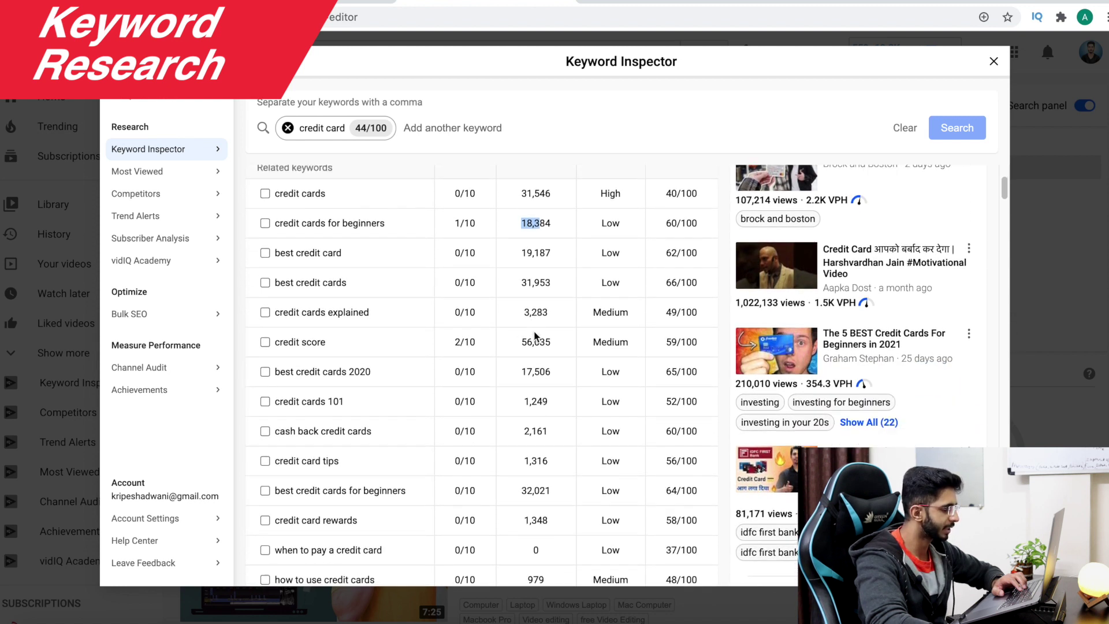
pyautogui.scroll(-2, 542, 370)
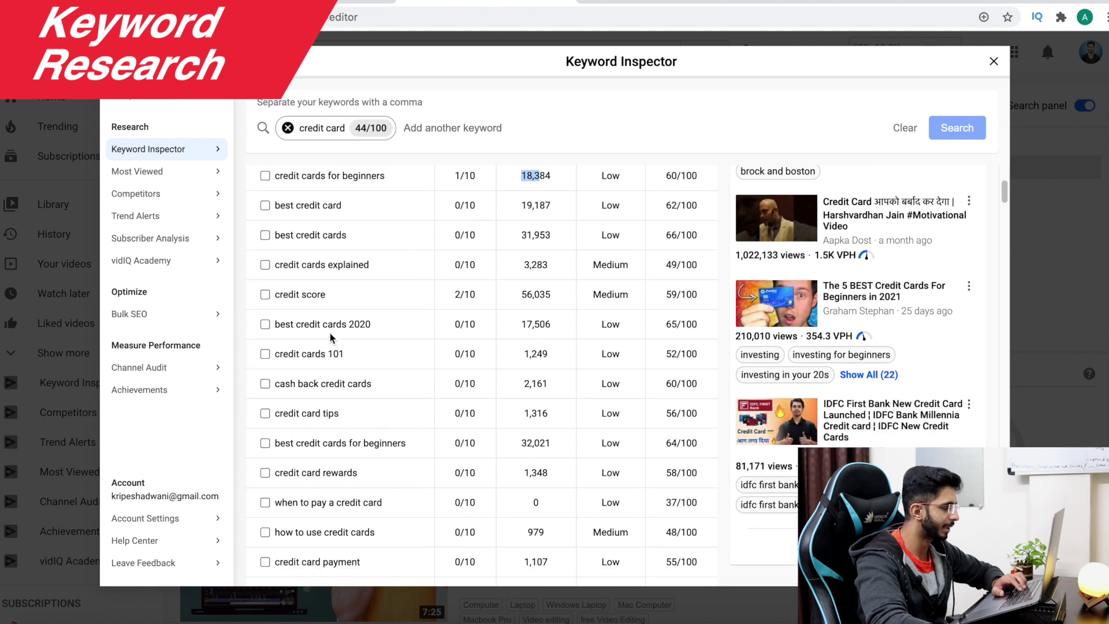
pyautogui.scroll(-4, 536, 319)
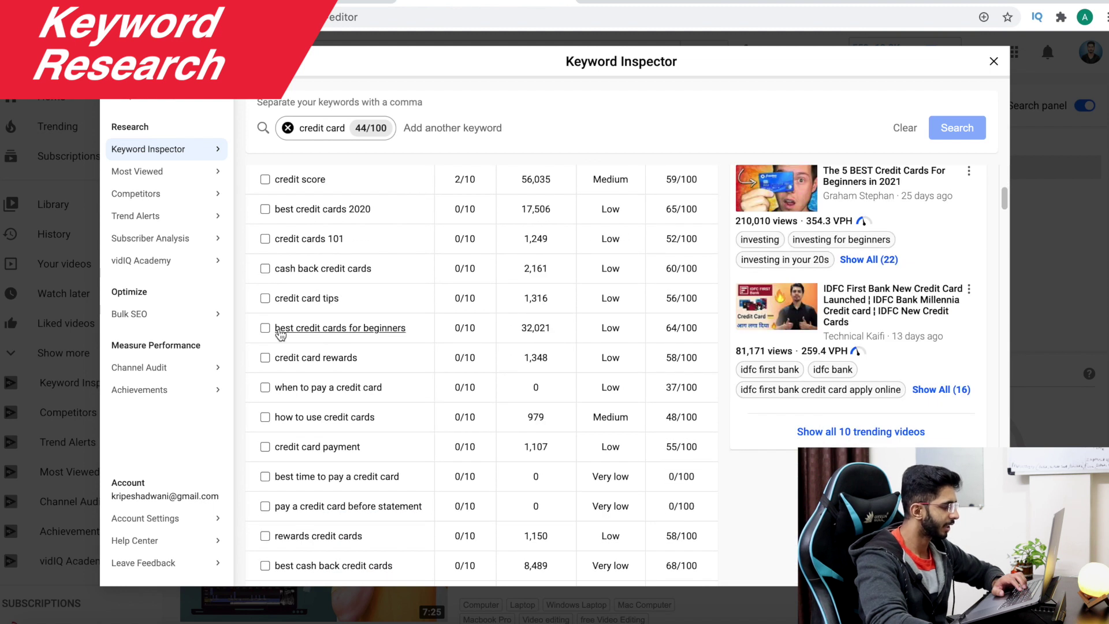
pyautogui.scroll(-10, 564, 354)
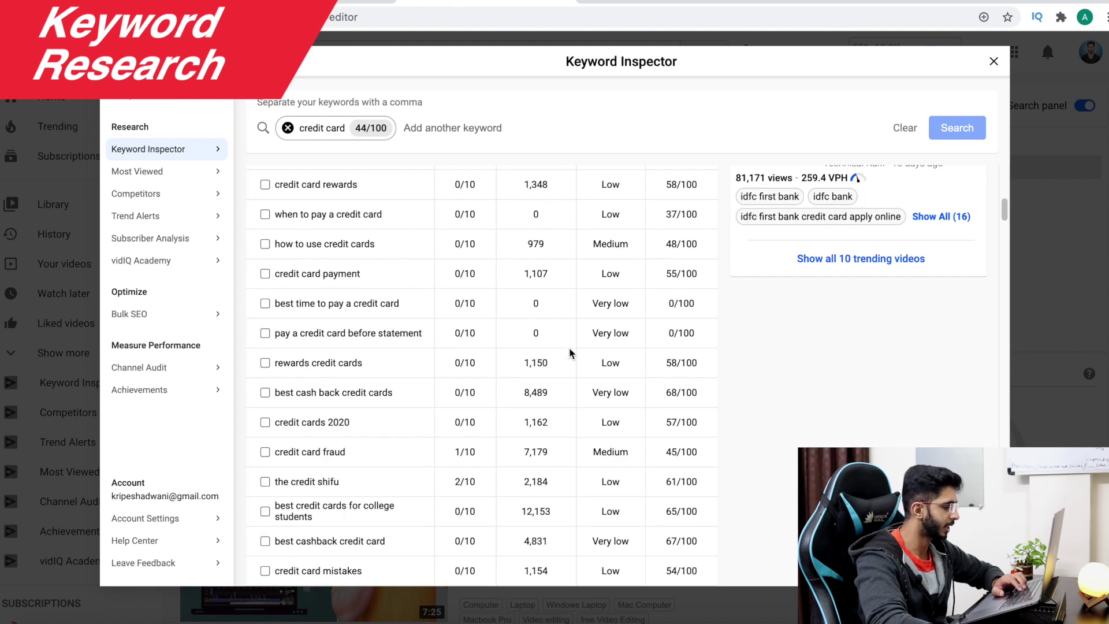
pyautogui.scroll(-3, 542, 299)
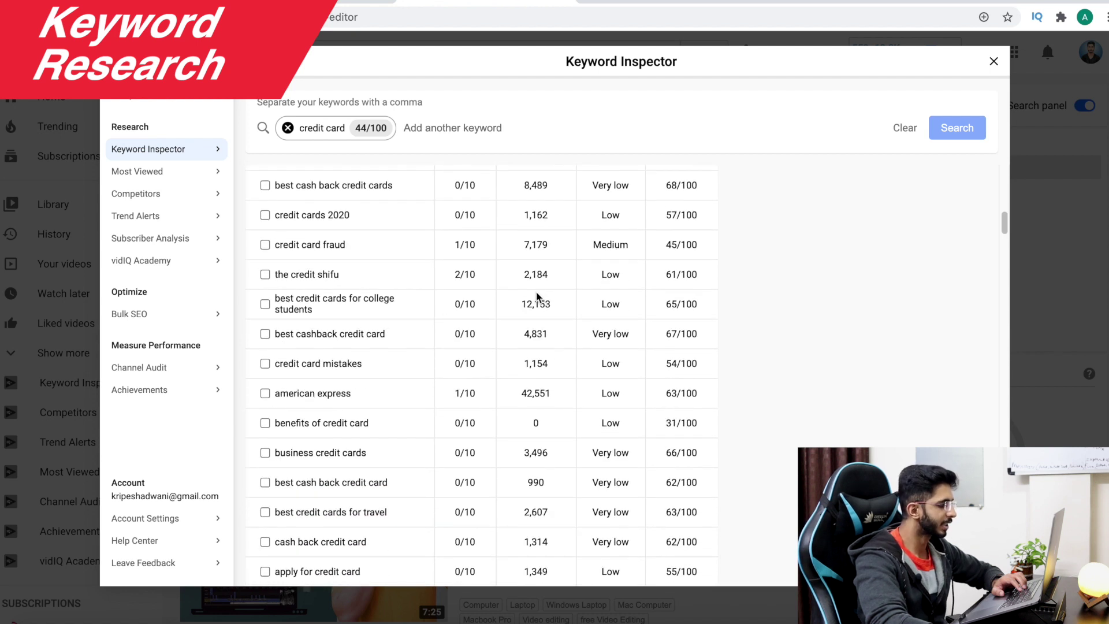
pyautogui.scroll(-20, 370, 345)
pyautogui.scroll(-12, 373, 352)
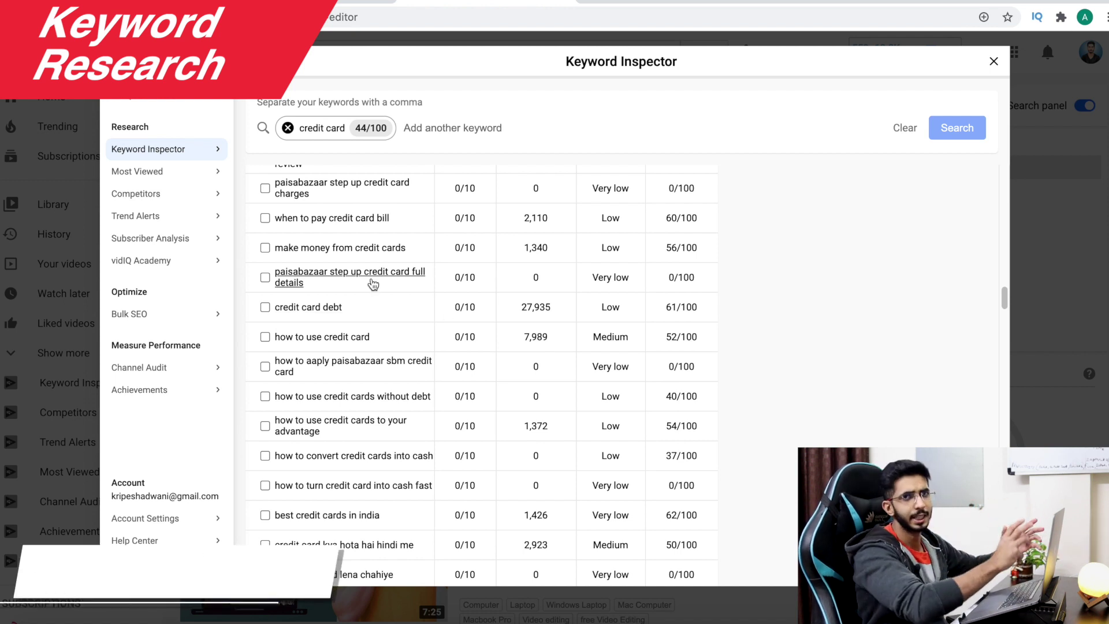
pyautogui.scroll(12, 468, 275)
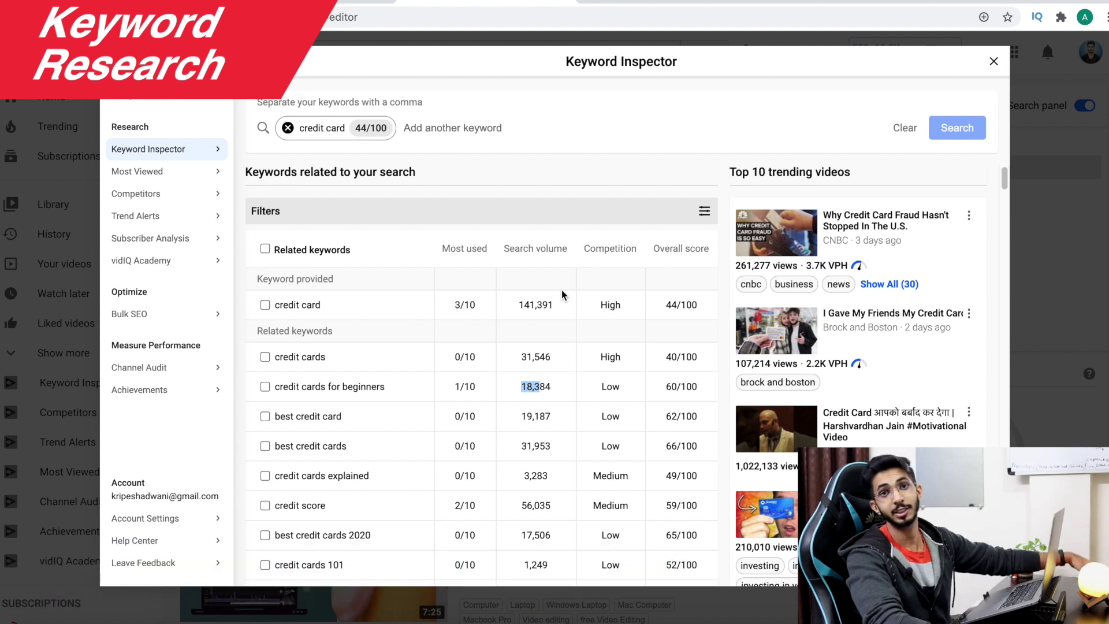
pyautogui.click(562, 290)
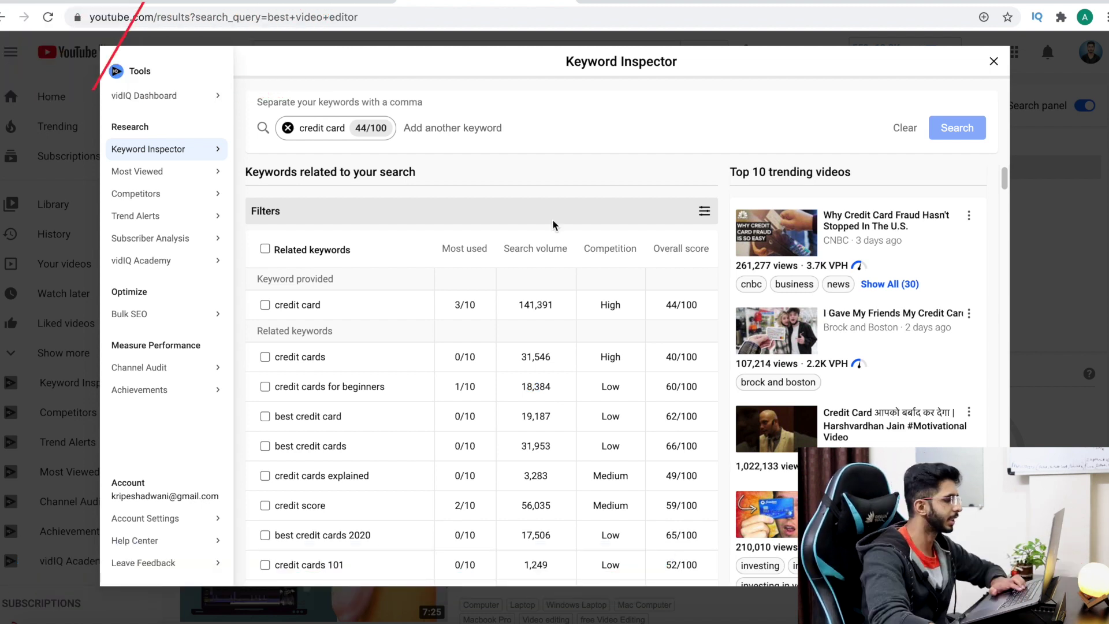
# Get the Most Viewed results for the keyword "credit card" and review the listed videos' views per hour.
pyautogui.click(157, 174)
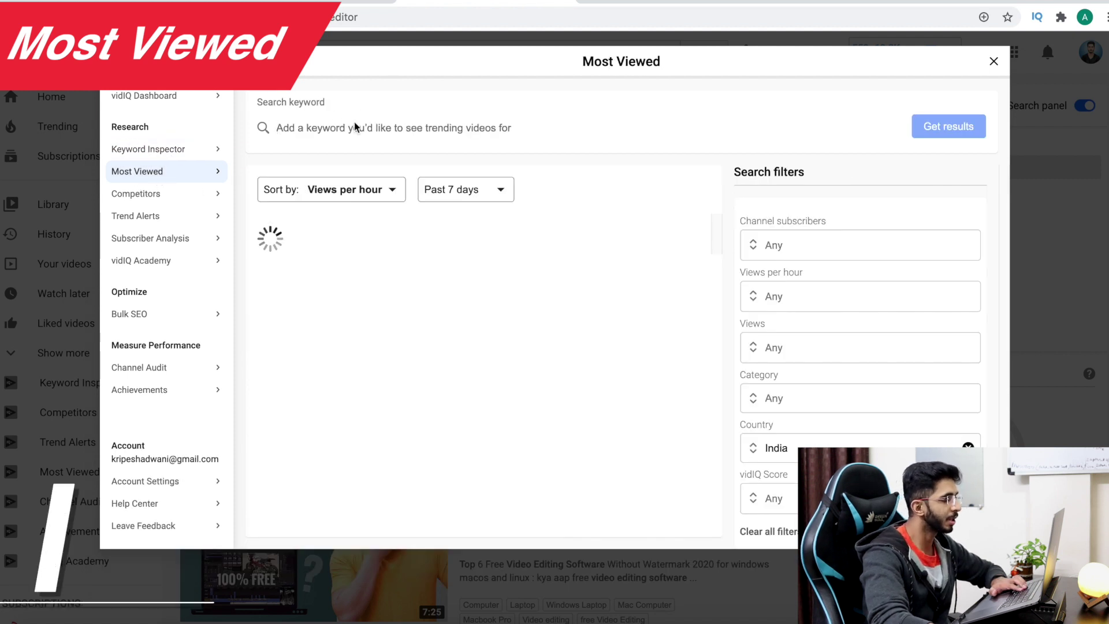
pyautogui.write('credit card')
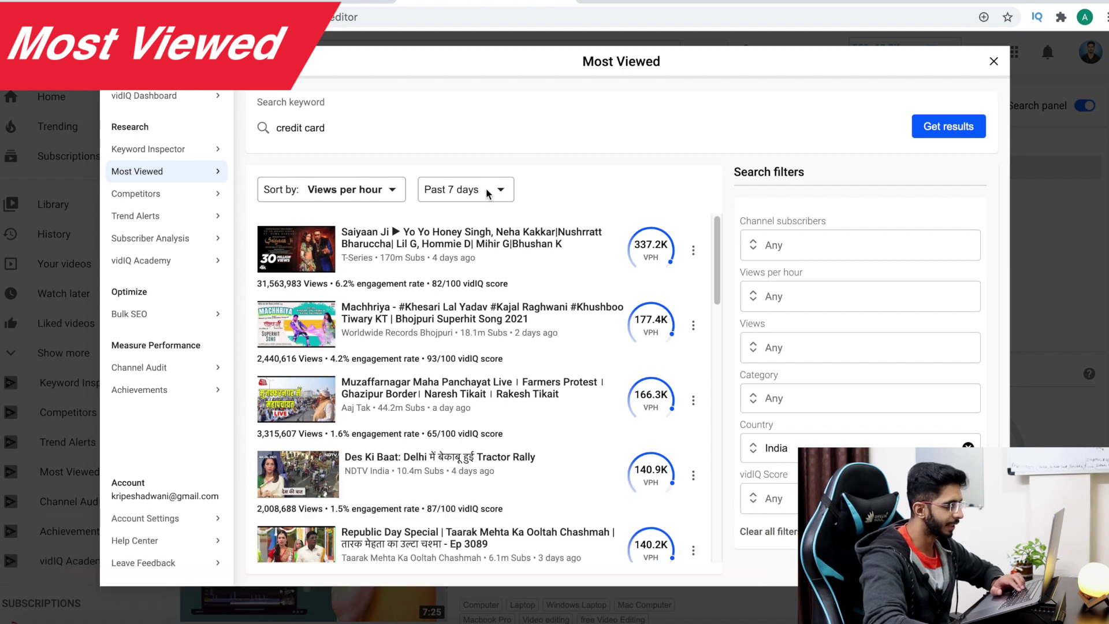
pyautogui.click(397, 199)
pyautogui.click(387, 192)
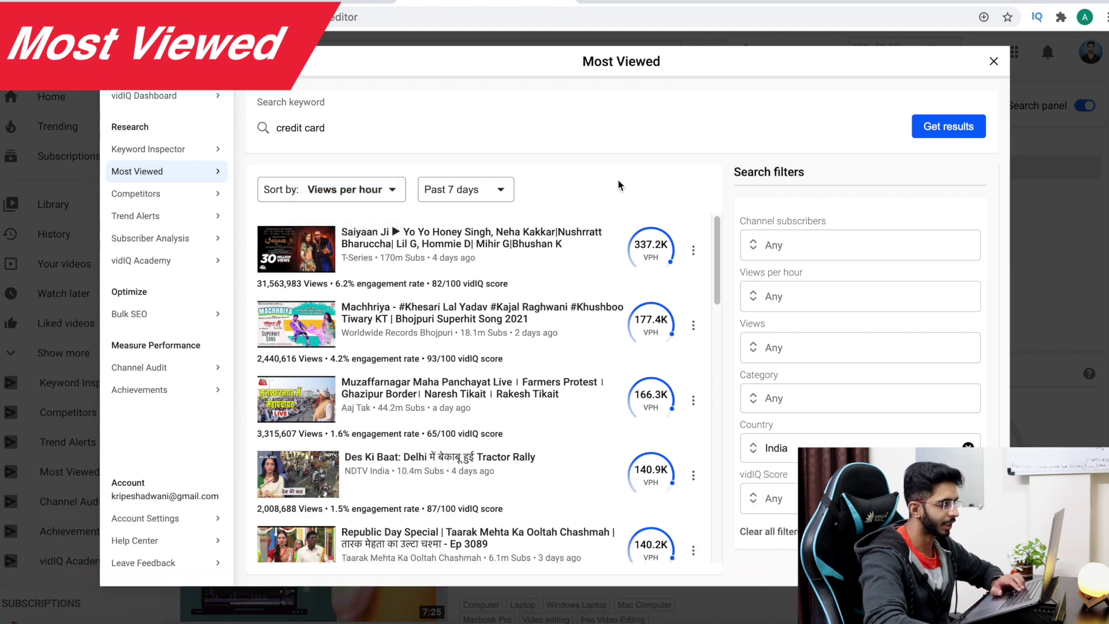
pyautogui.click(933, 127)
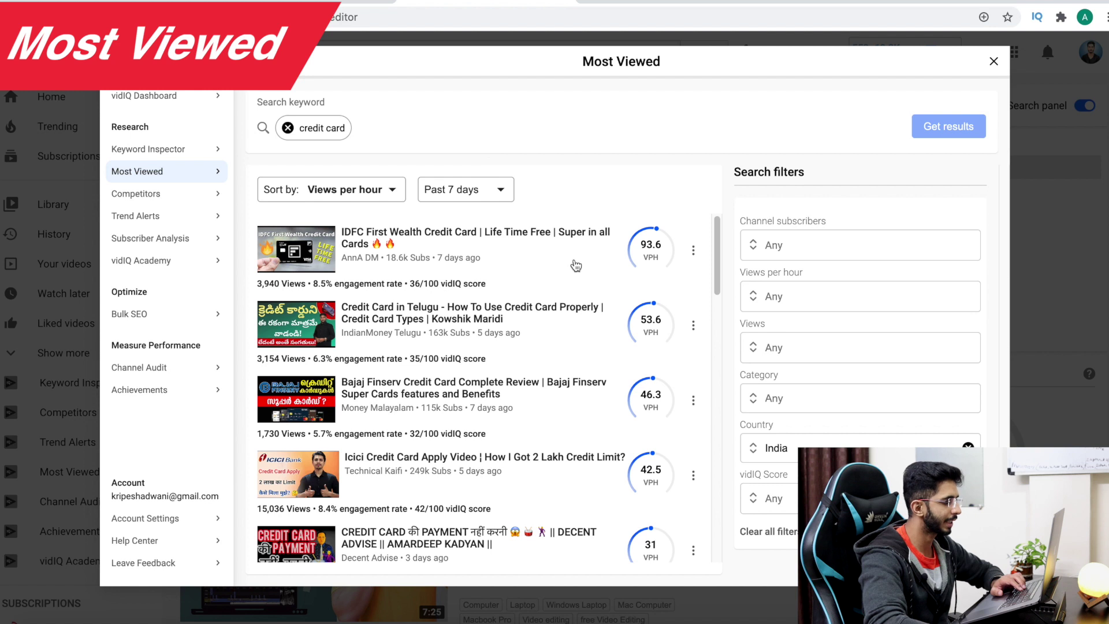
pyautogui.scroll(-1, 448, 284)
pyautogui.scroll(1, 425, 238)
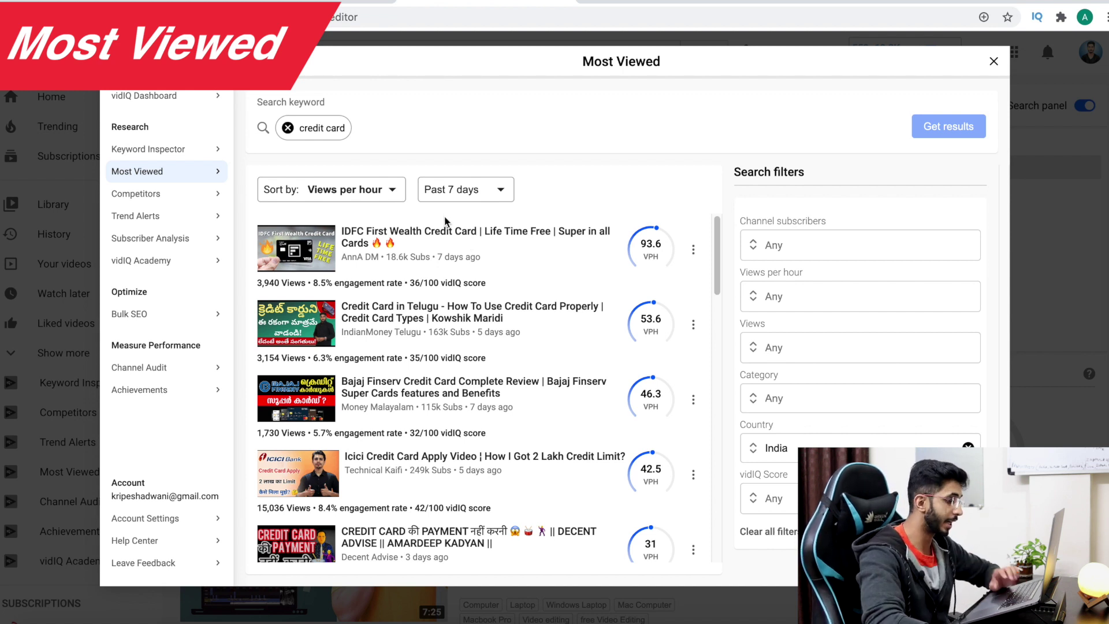
pyautogui.scroll(-1, 416, 300)
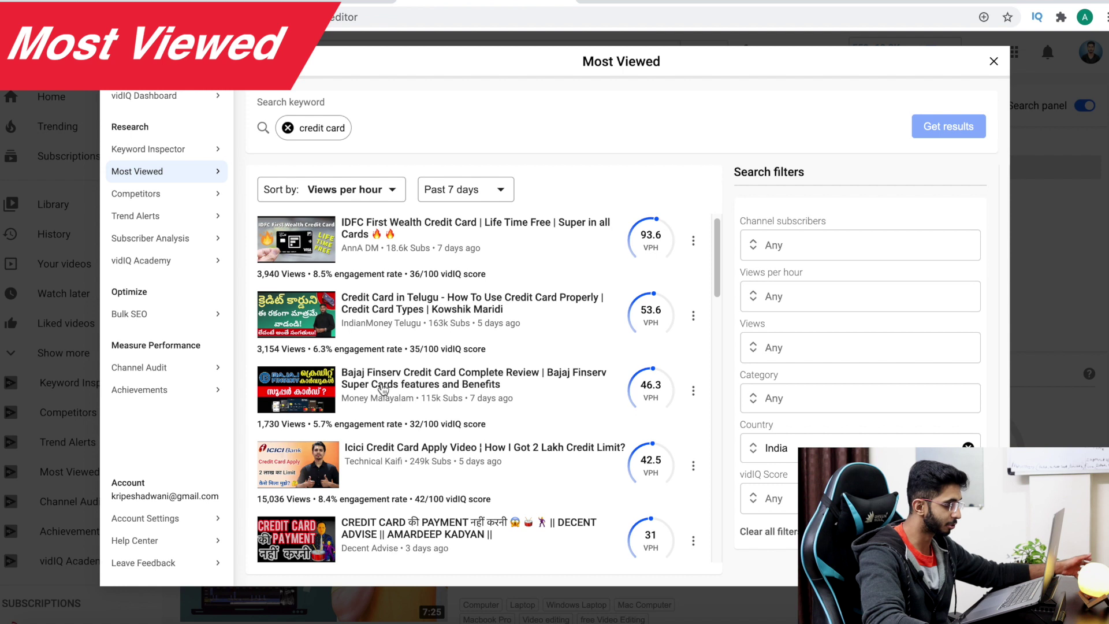
pyautogui.scroll(1, 657, 384)
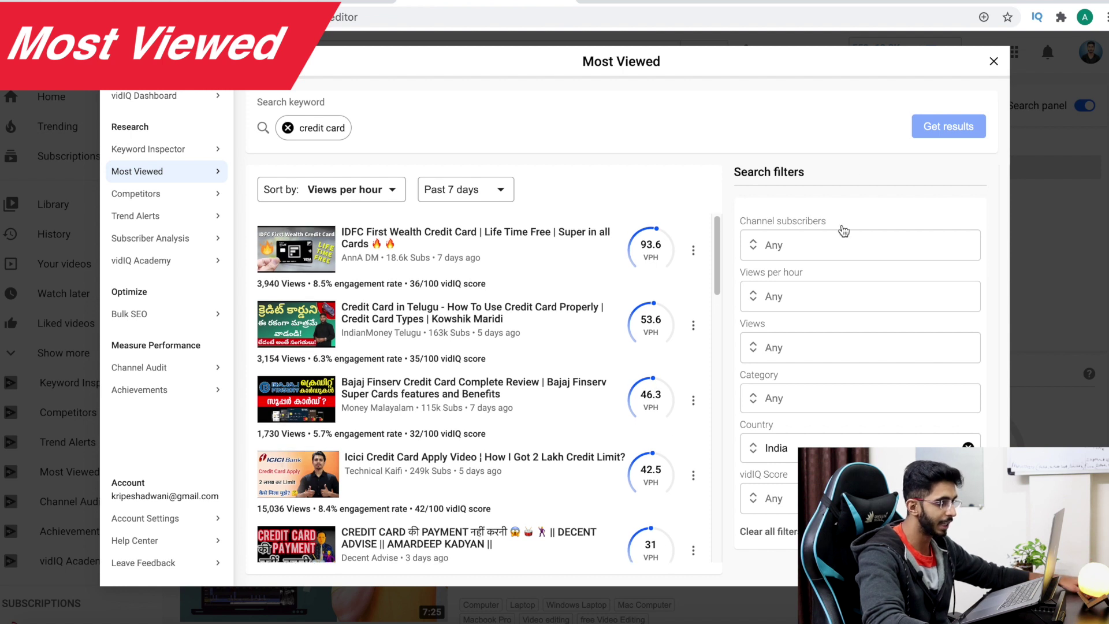
# Filter the most viewed videos to channels with 1K - 10K subscribers.
pyautogui.click(781, 247)
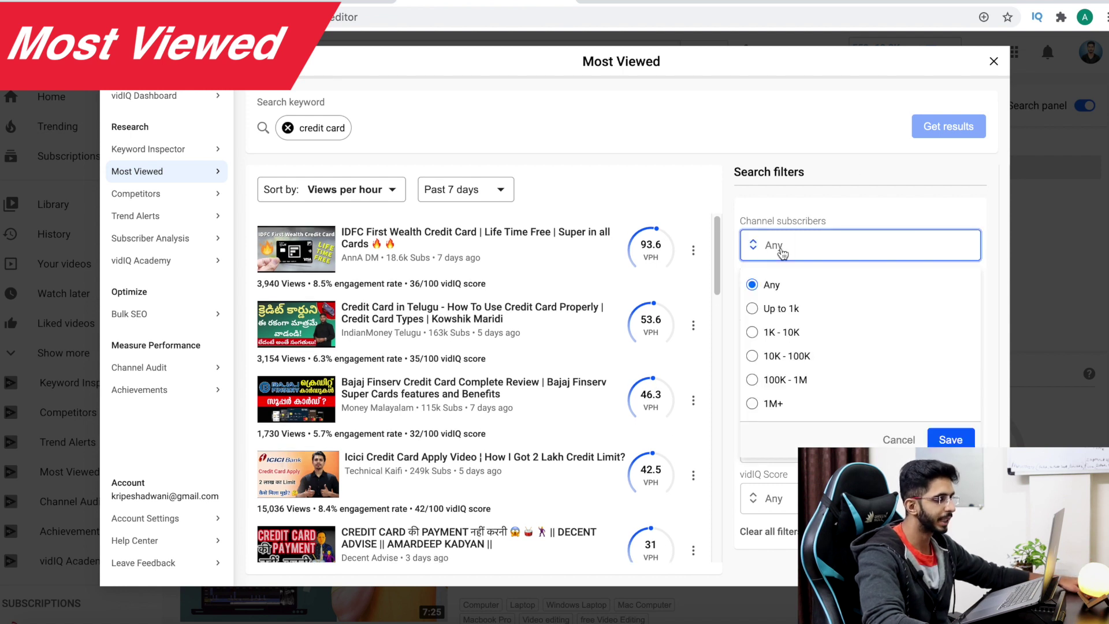
pyautogui.click(778, 337)
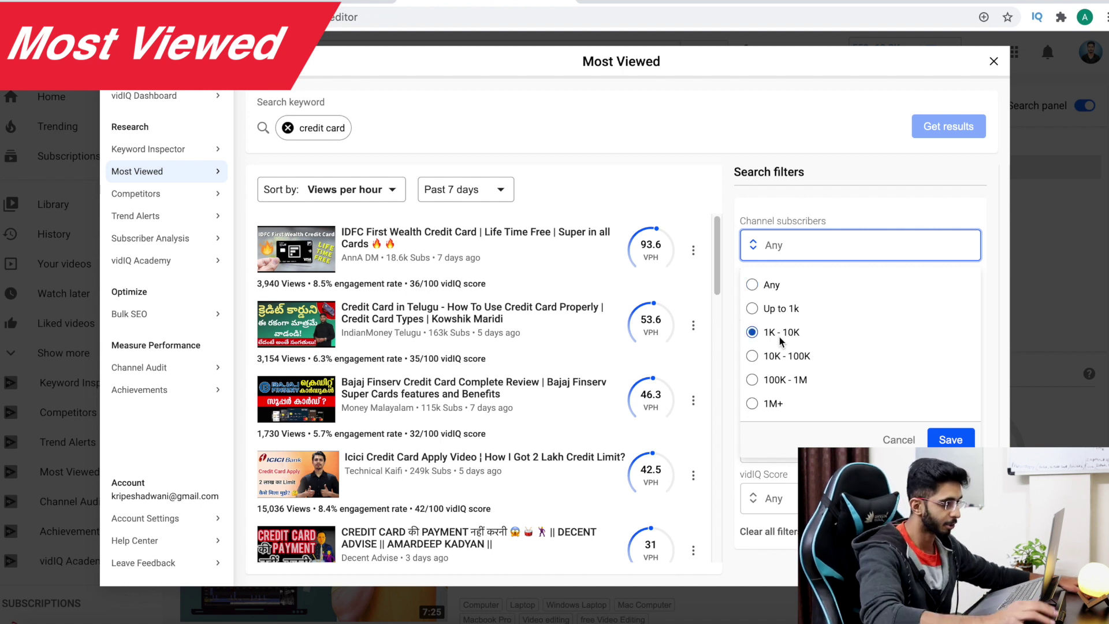
pyautogui.click(954, 437)
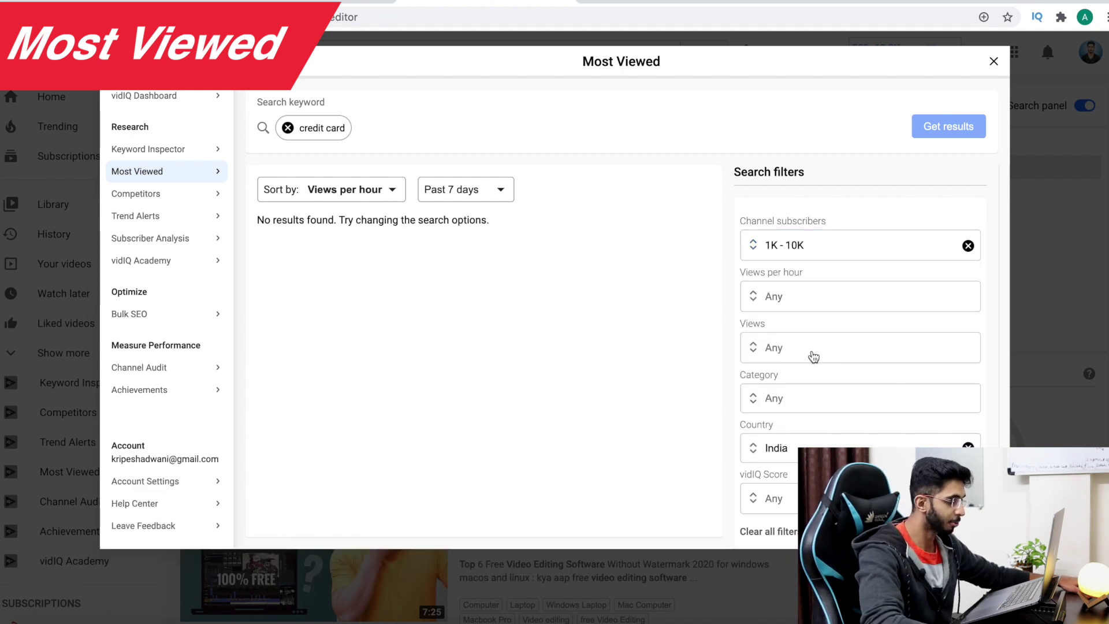
# Set the channel subscribers filter to 10K - 100K and review the matching credit card videos.
pyautogui.click(771, 246)
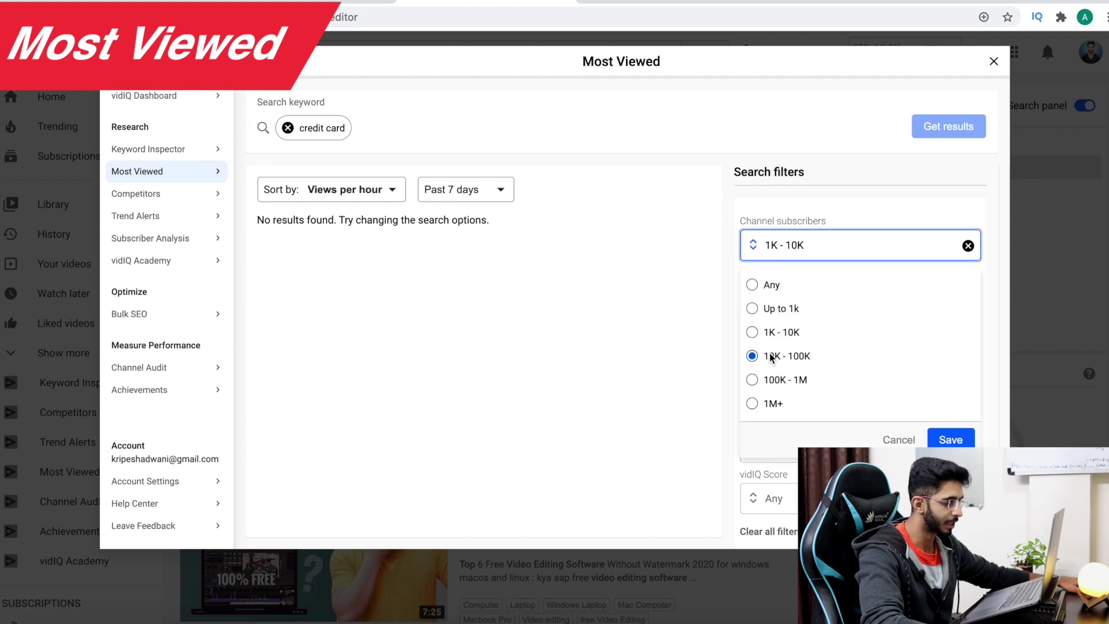
pyautogui.click(932, 440)
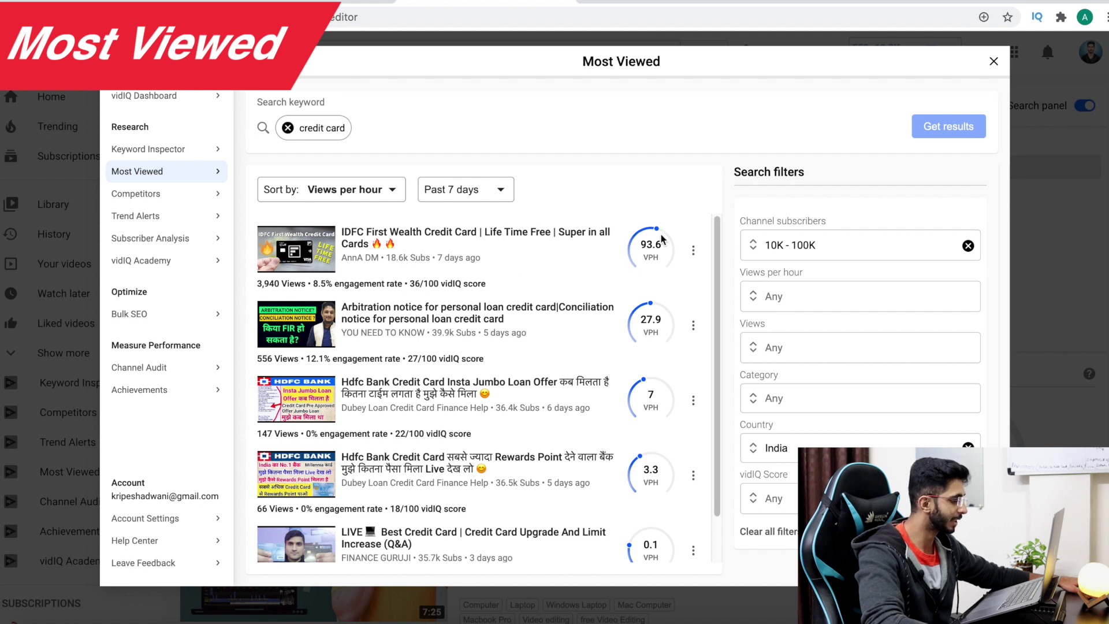
pyautogui.scroll(-1, 594, 269)
pyautogui.scroll(1, 549, 262)
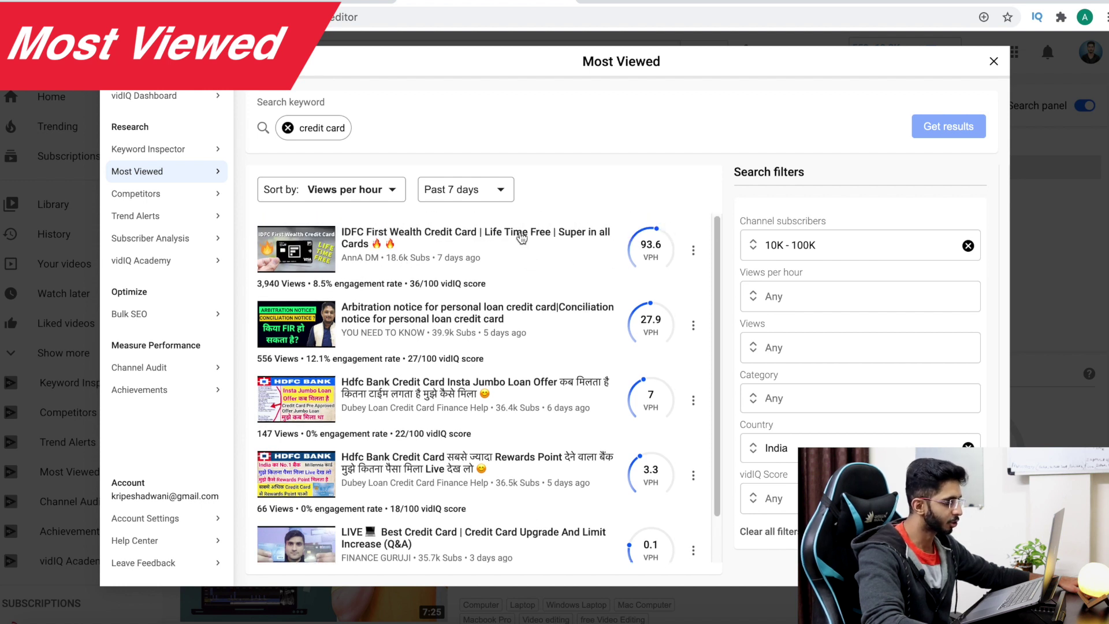
pyautogui.scroll(-2, 693, 485)
pyautogui.scroll(1, 693, 485)
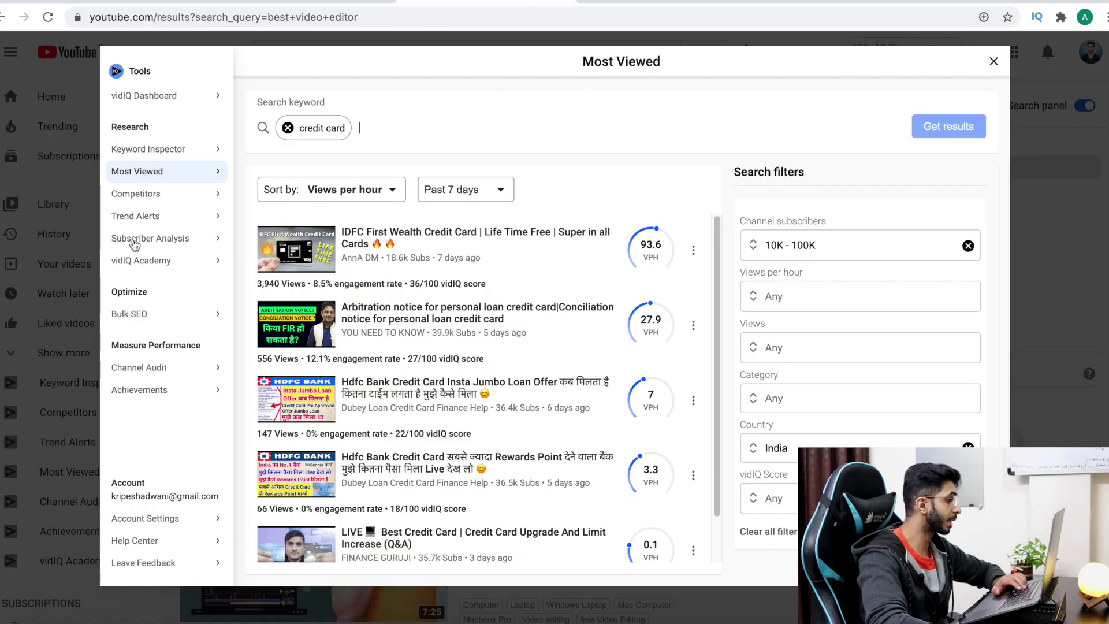
# Start a new trend alert named "free games" with "free games" as its keyword.
pyautogui.click(150, 216)
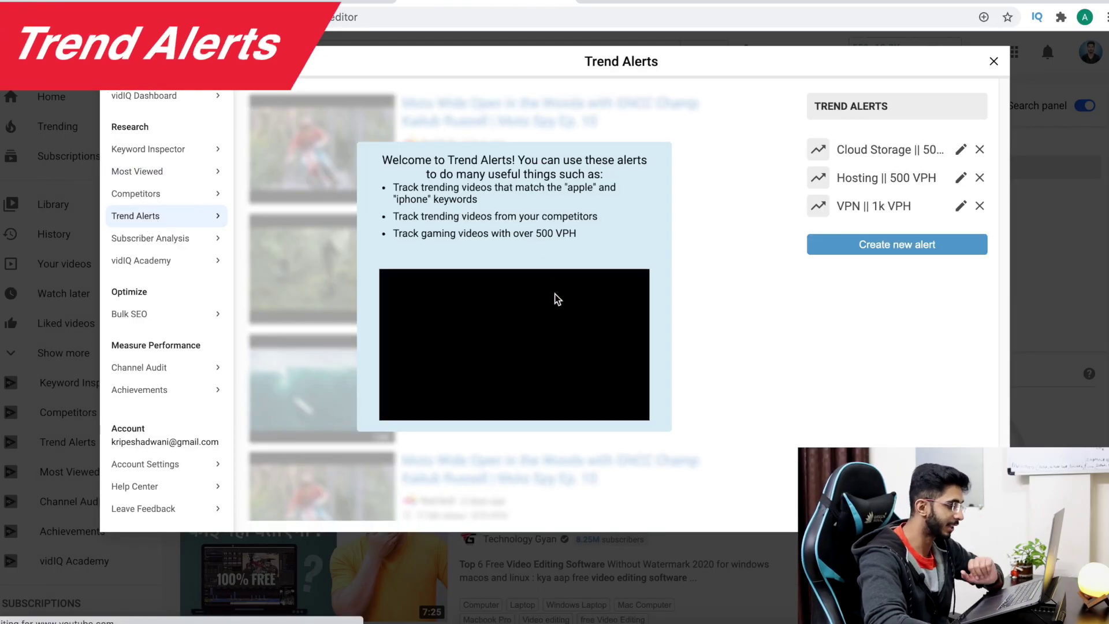
pyautogui.click(849, 248)
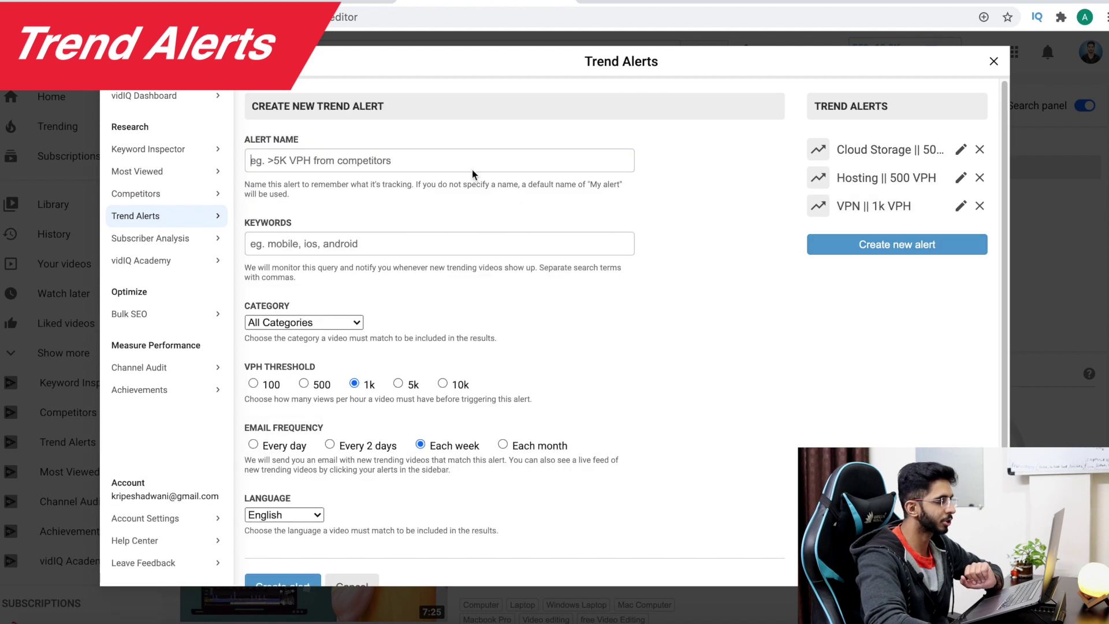
pyautogui.click(331, 160)
pyautogui.write('free')
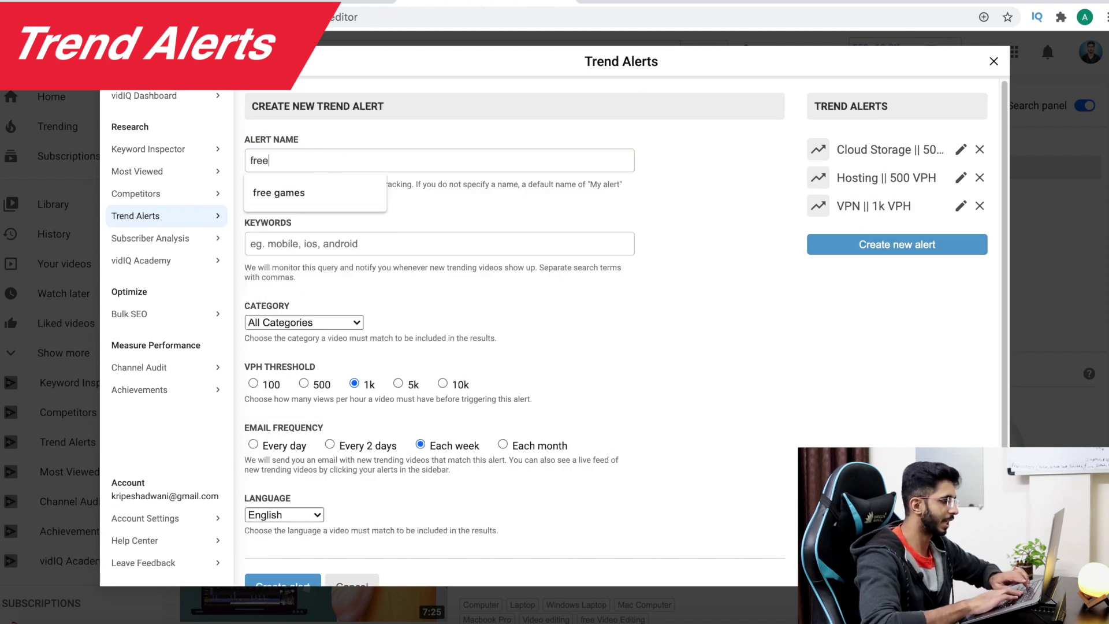
pyautogui.write(' games')
pyautogui.click(306, 239)
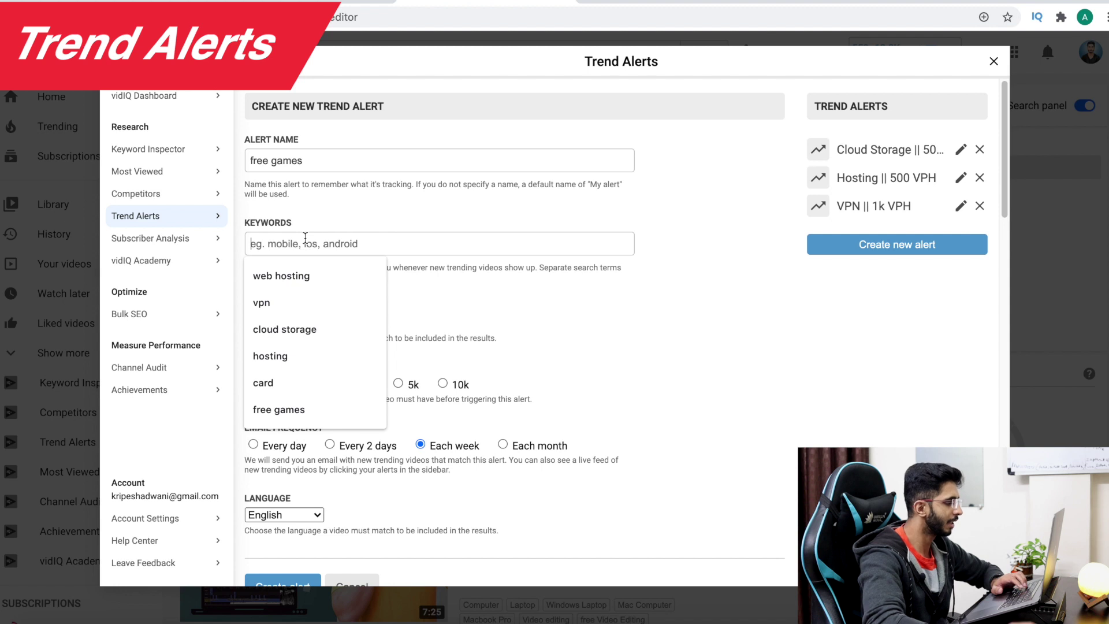
pyautogui.write('free games')
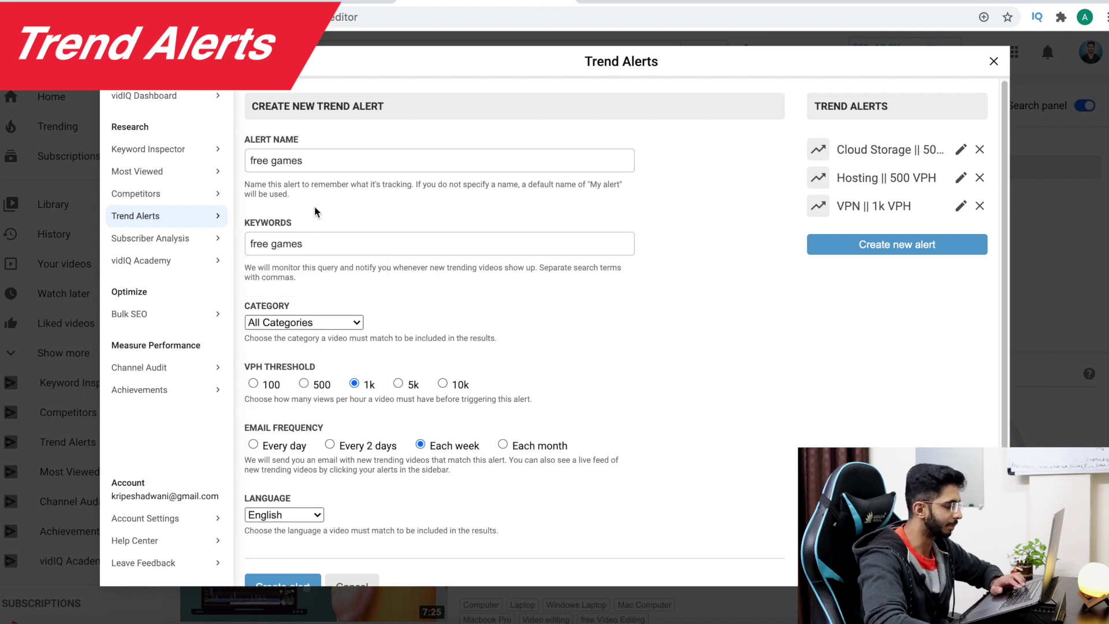
# Try the Every day email frequency for the "free games" alert and return it to Each week.
pyautogui.scroll(-2, 314, 206)
pyautogui.scroll(-1, 401, 233)
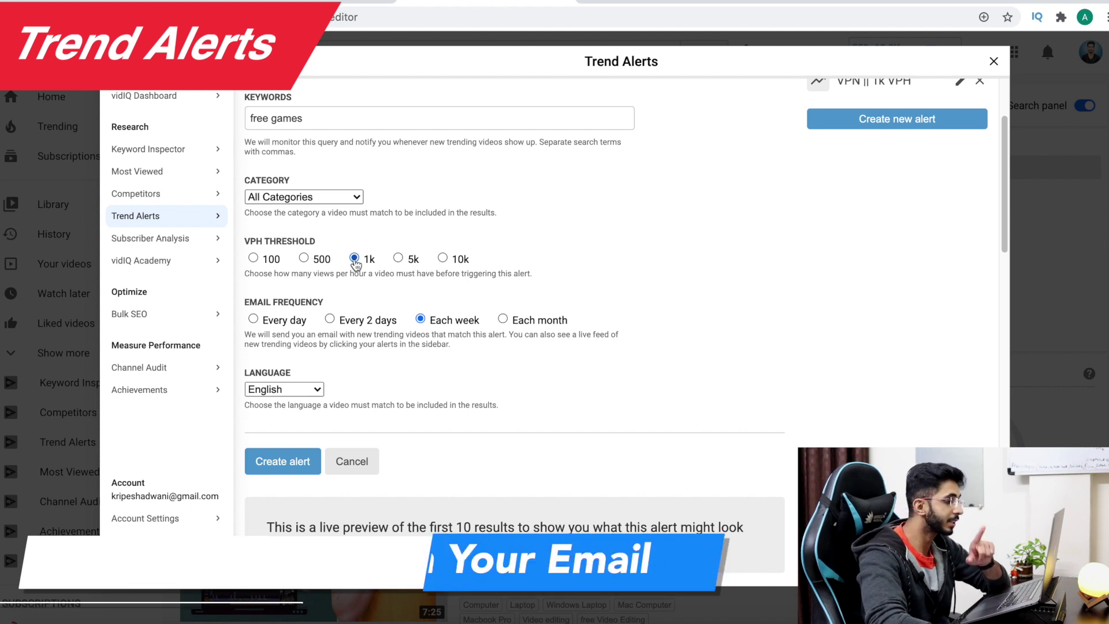
pyautogui.scroll(-3, 359, 272)
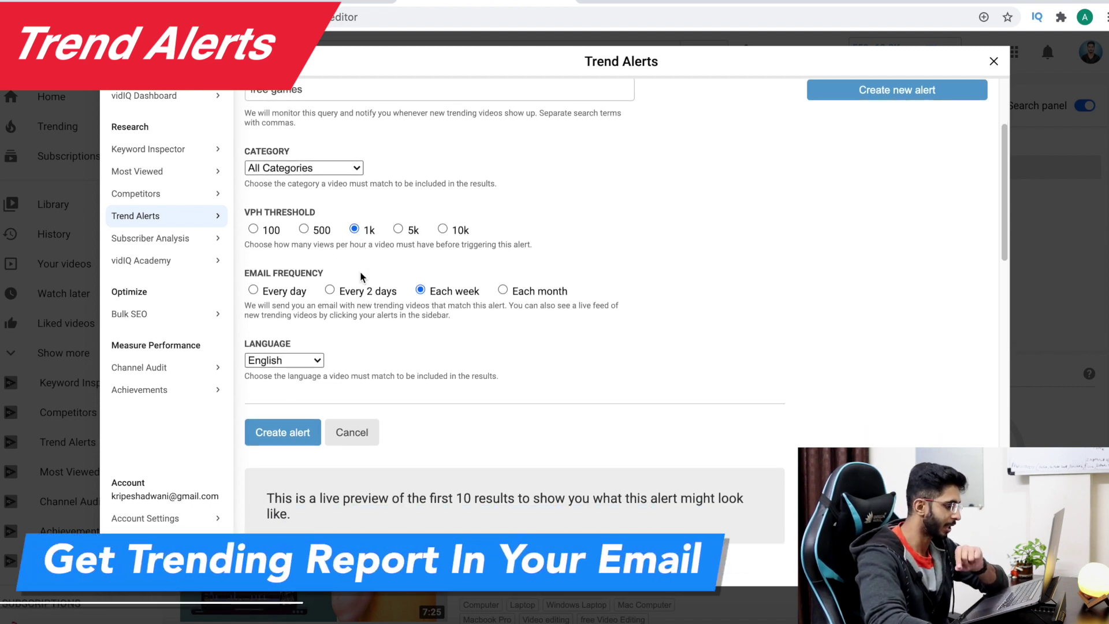
pyautogui.scroll(1, 444, 383)
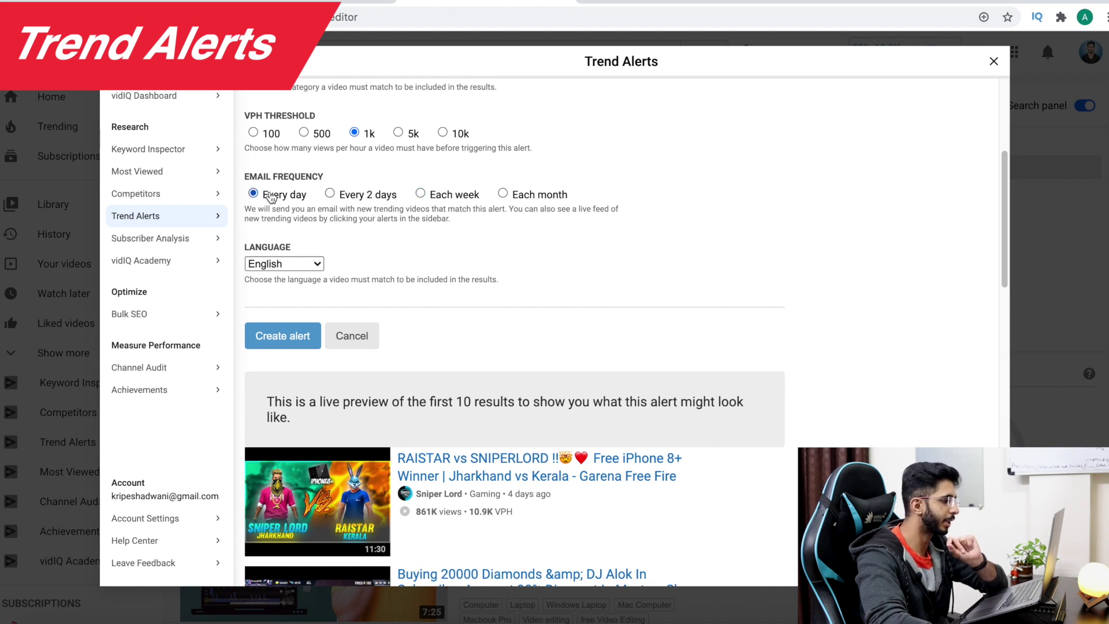
pyautogui.scroll(3, 372, 171)
pyautogui.scroll(-1, 375, 309)
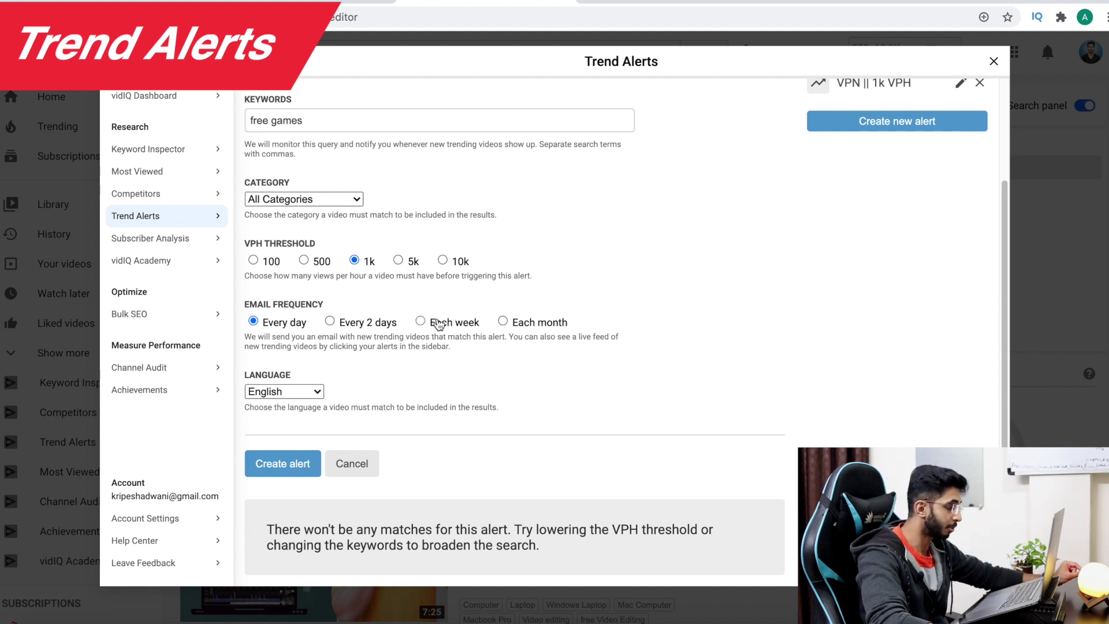
pyautogui.scroll(1, 408, 358)
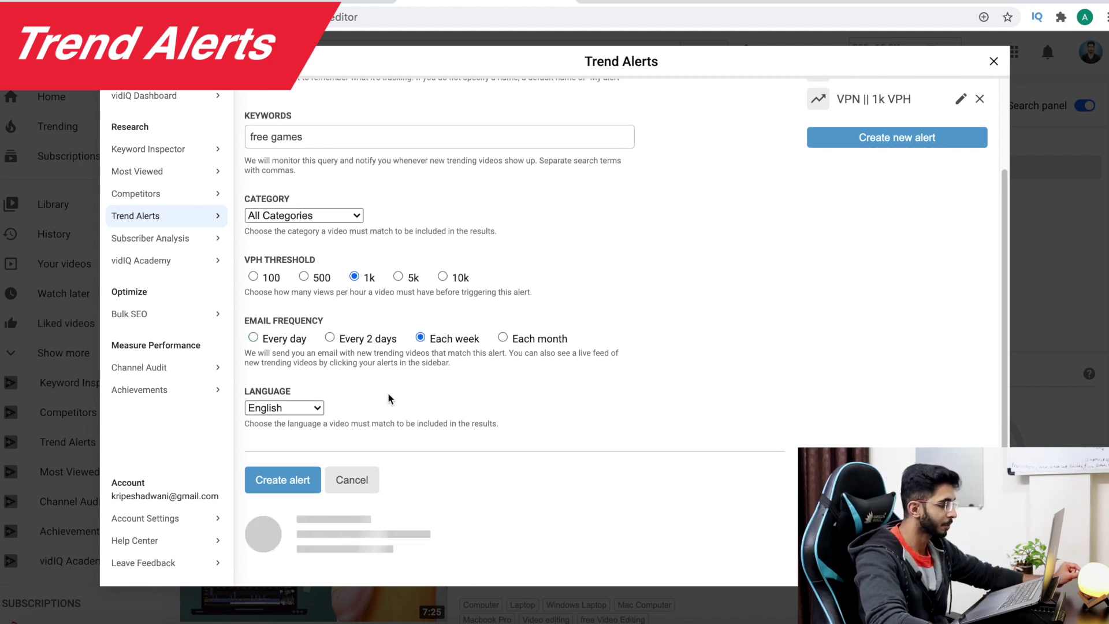
# Examine the live preview of videos matching the "free games" alert, including their views and views per hour.
pyautogui.scroll(-6, 387, 392)
pyautogui.scroll(-10, 304, 449)
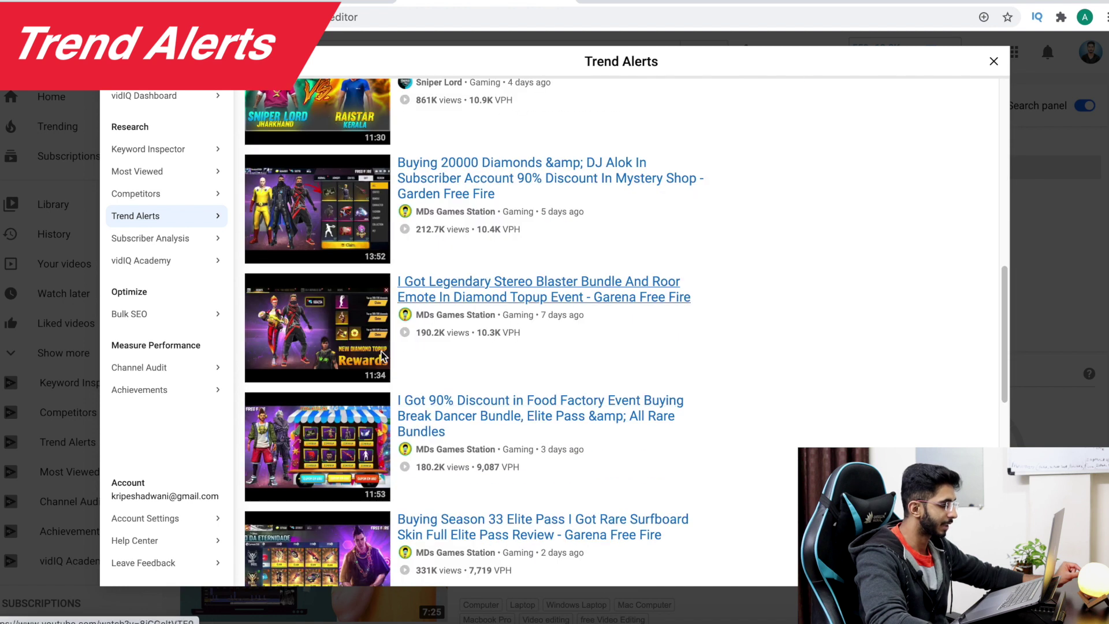
pyautogui.scroll(-4, 308, 358)
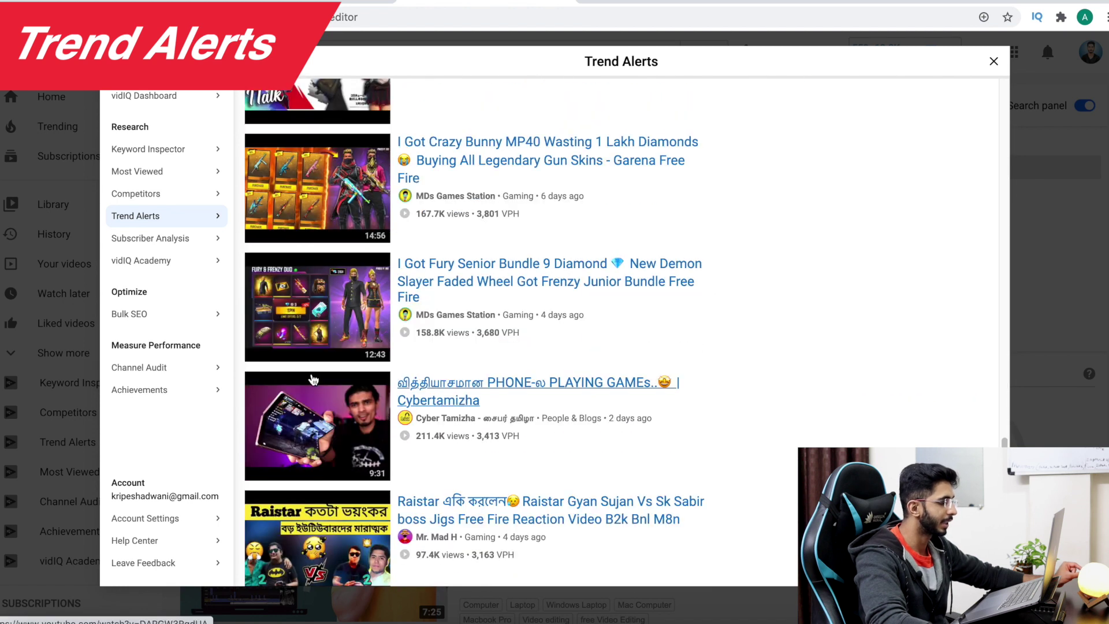
pyautogui.scroll(-1, 407, 421)
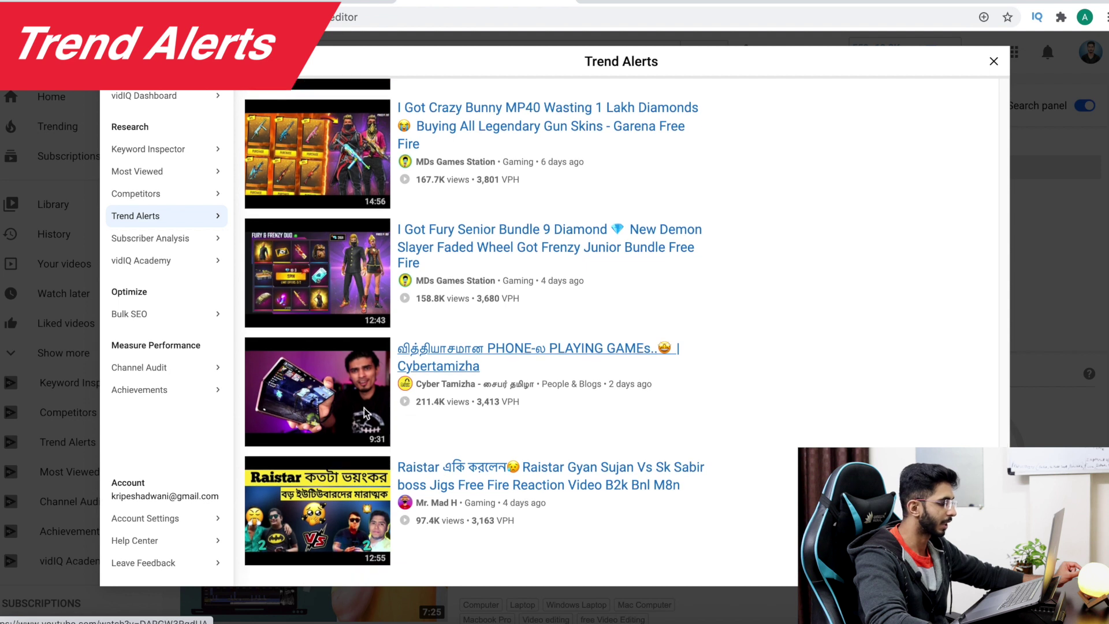
pyautogui.scroll(20, 355, 416)
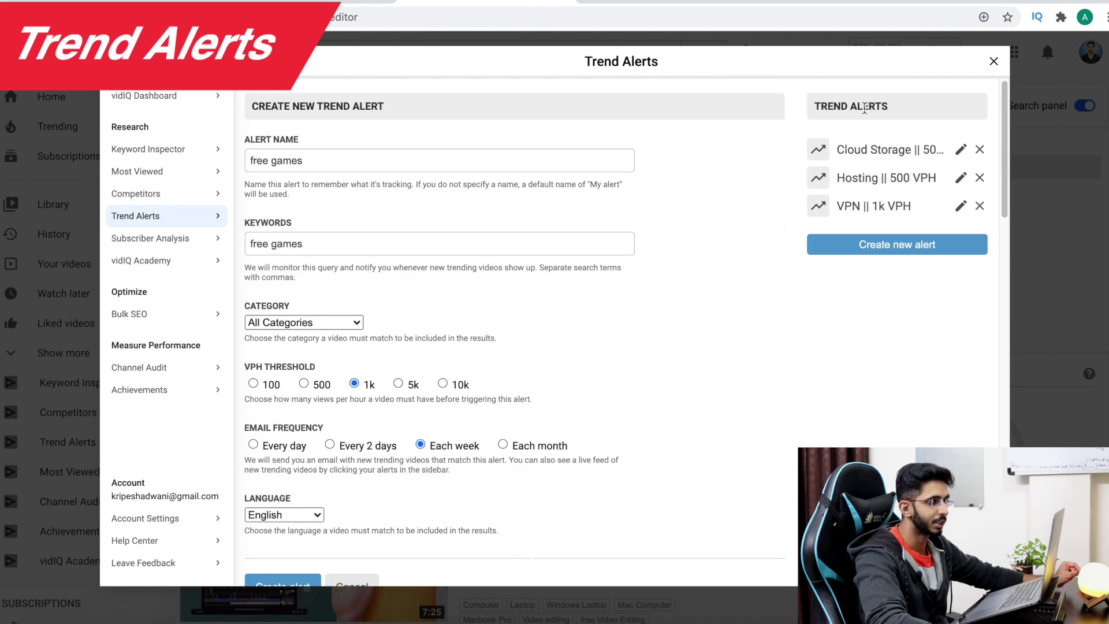
# Open the saved Cloud Storage and "VPN || 1k VPH" trend alerts and review the VPN alert's matching videos.
pyautogui.click(864, 153)
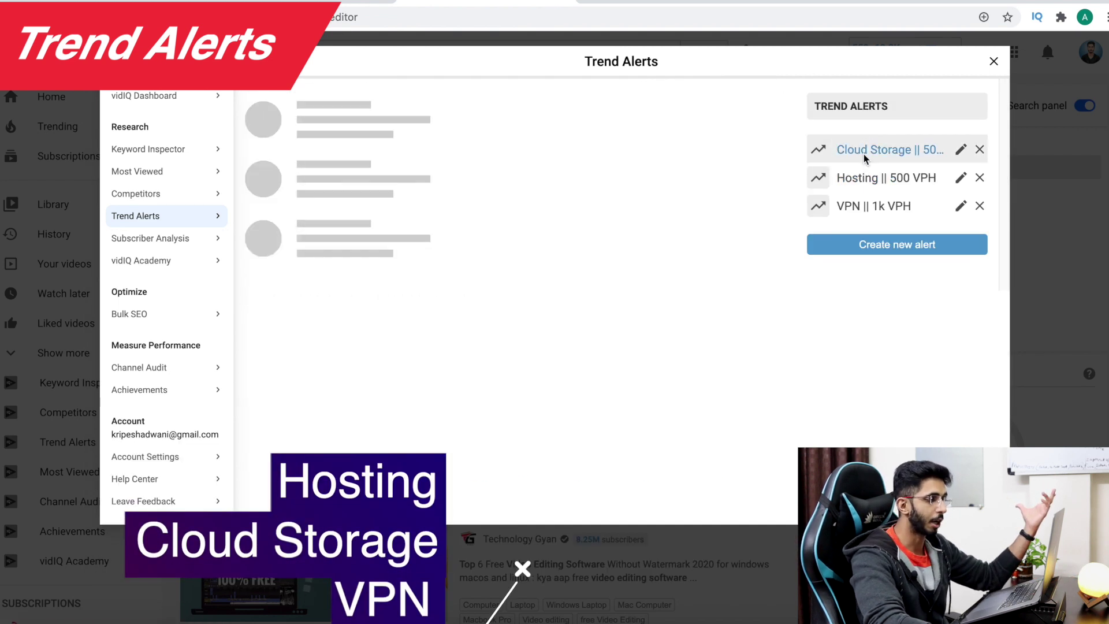
pyautogui.click(855, 206)
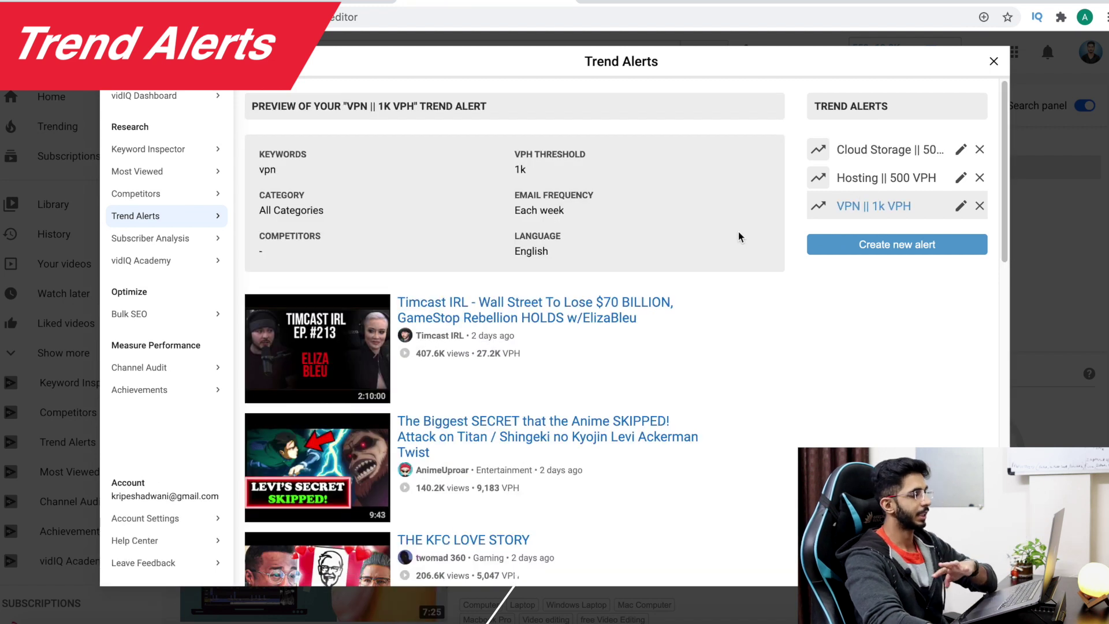
pyautogui.scroll(-2, 738, 237)
pyautogui.scroll(-10, 725, 251)
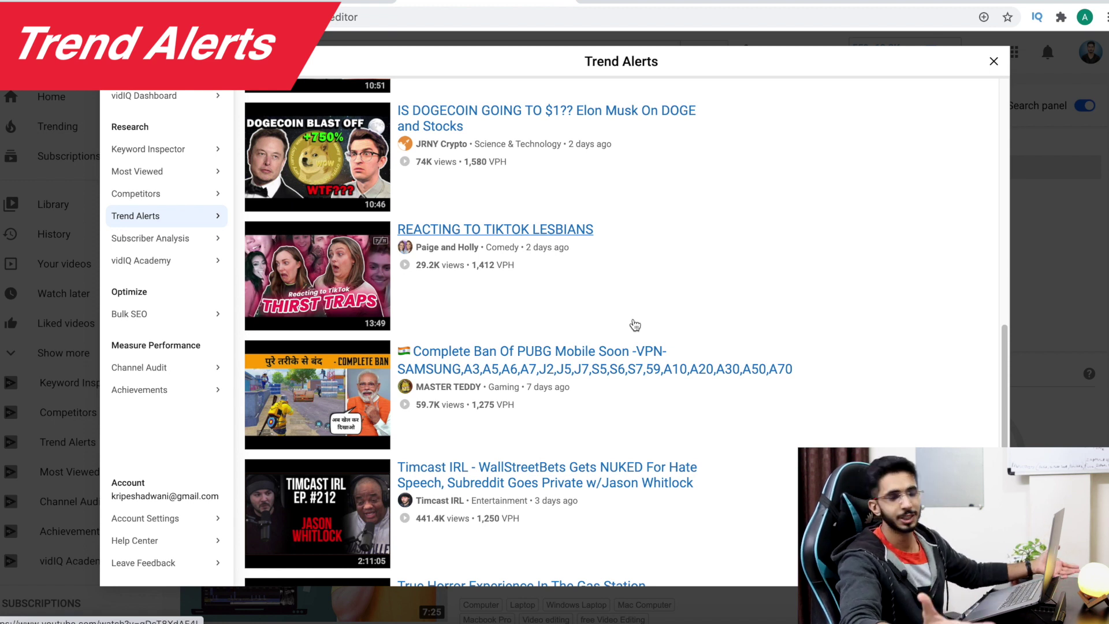
pyautogui.scroll(-4, 633, 328)
pyautogui.scroll(15, 635, 259)
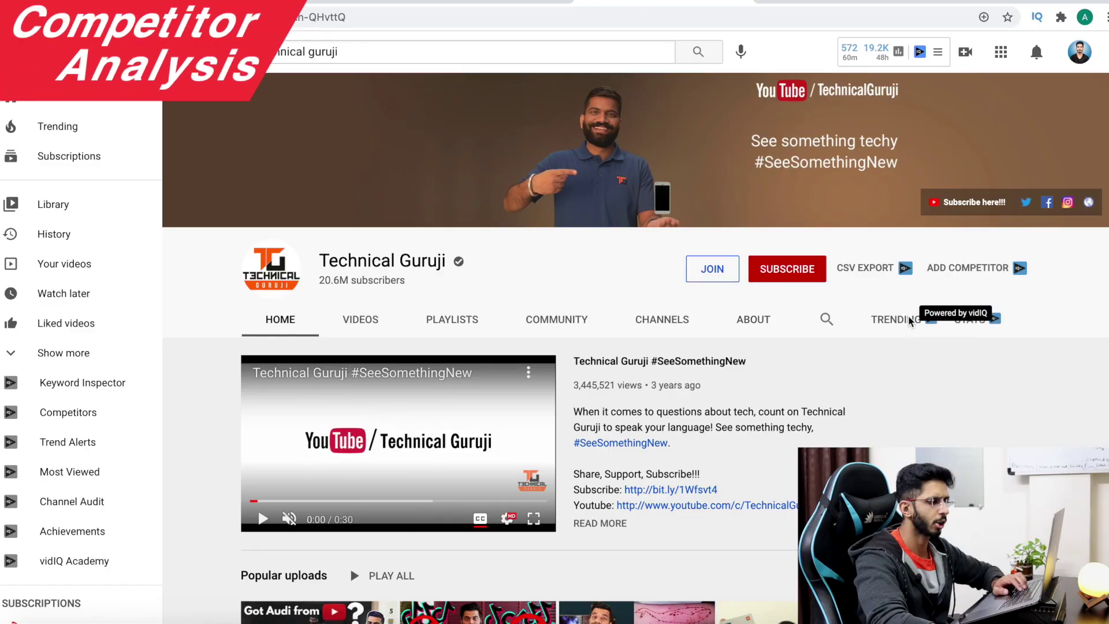
# Show the trending videos of the Technical Guruji channel and compare their views per hour with their upload ages.
pyautogui.click(895, 319)
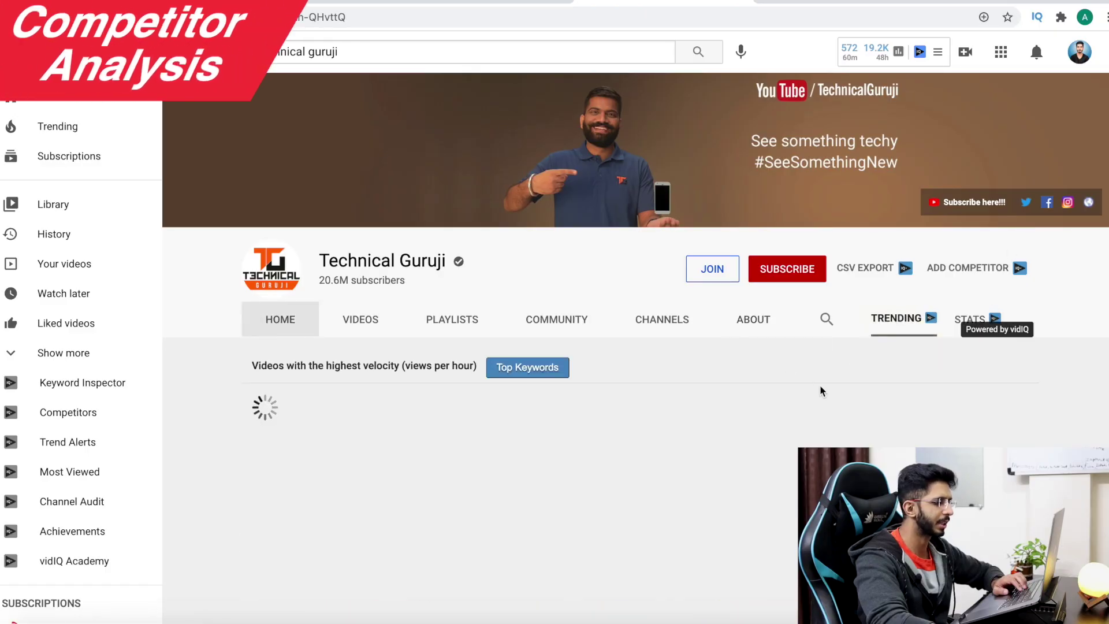
pyautogui.scroll(-1, 809, 391)
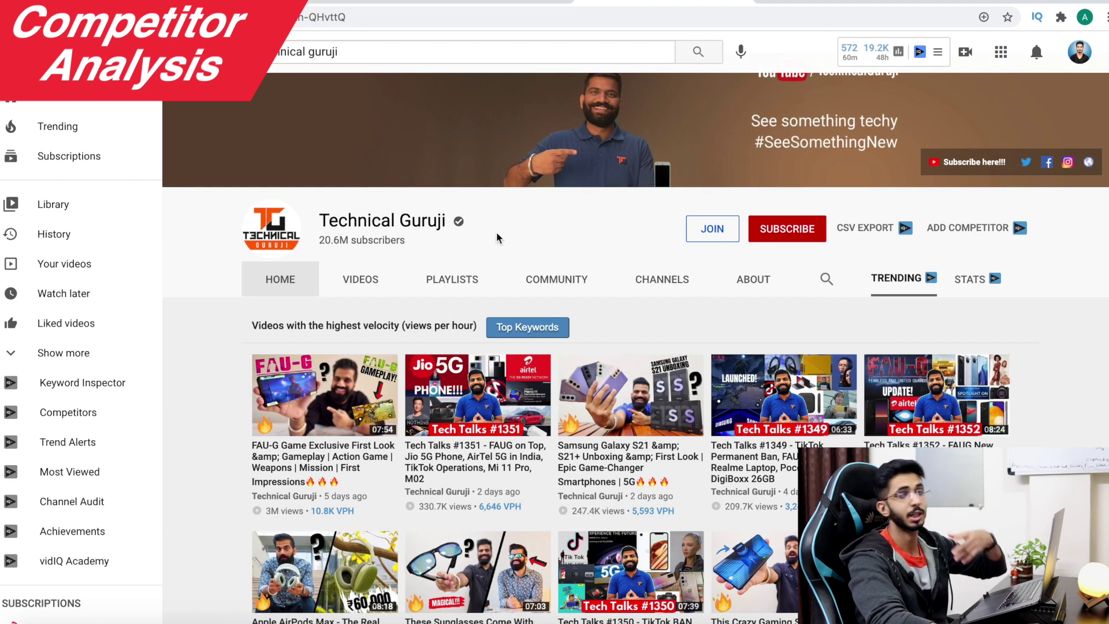
pyautogui.scroll(-5, 498, 234)
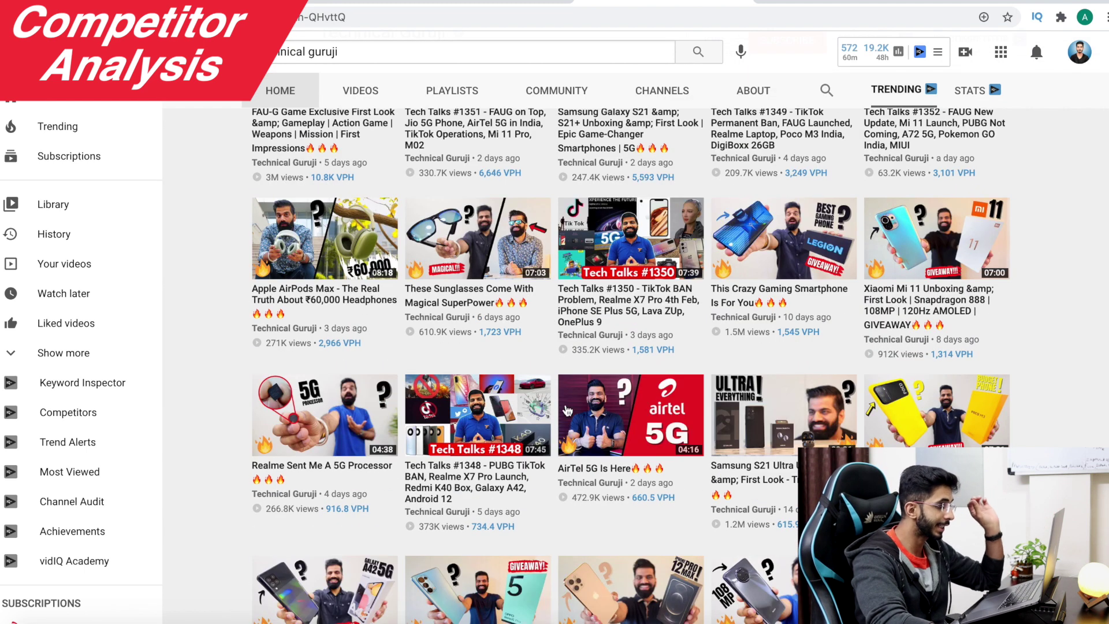
pyautogui.scroll(3, 299, 270)
pyautogui.scroll(-1, 1064, 311)
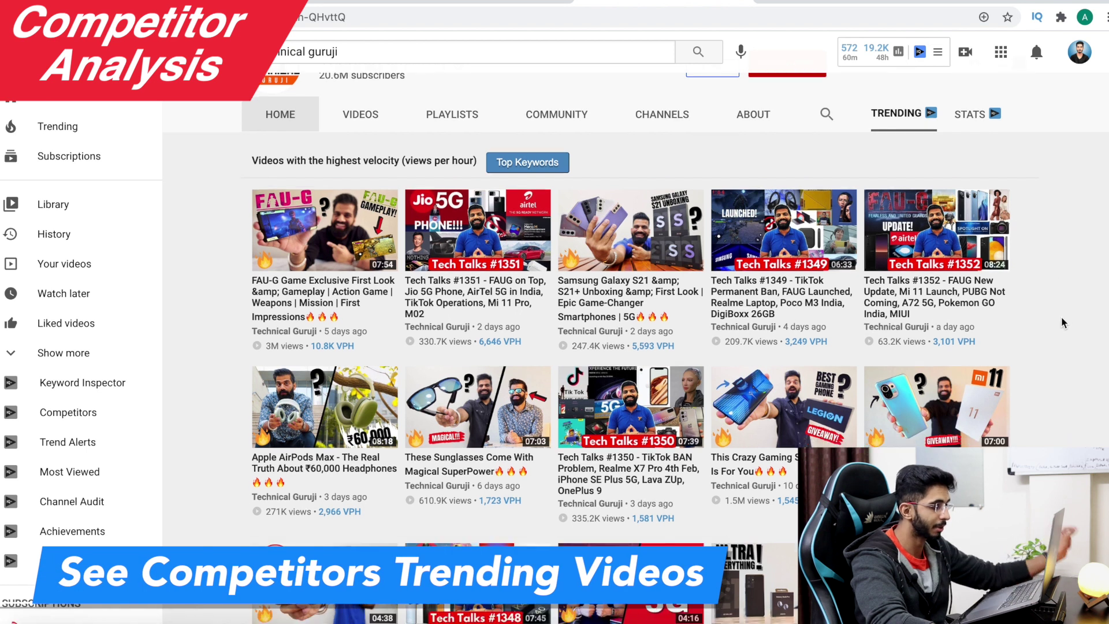
pyautogui.scroll(-1, 247, 442)
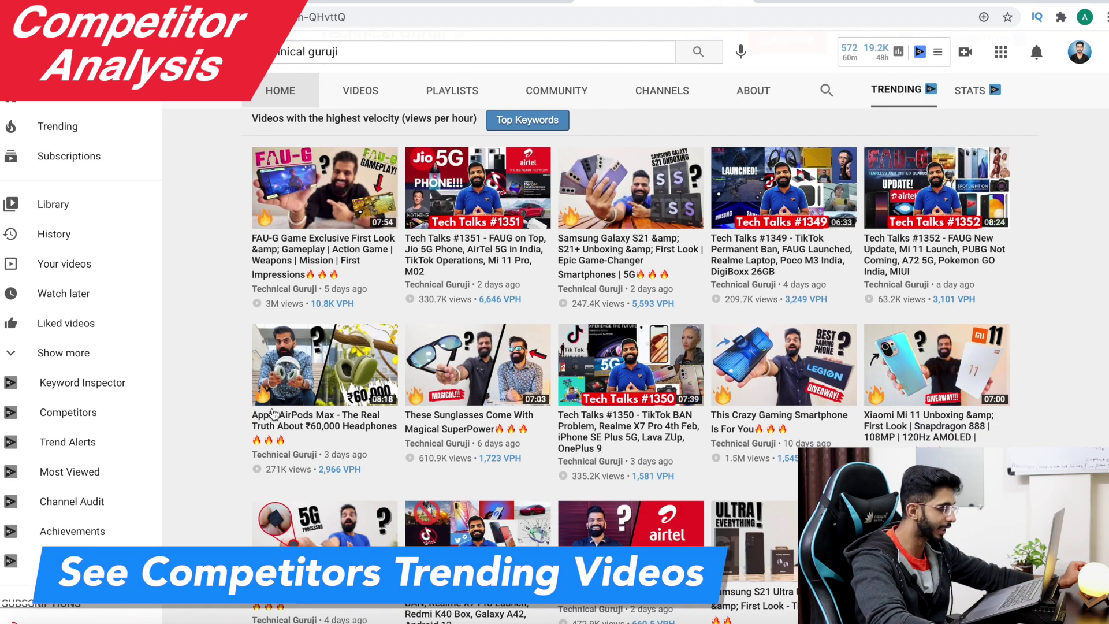
pyautogui.scroll(-2, 467, 335)
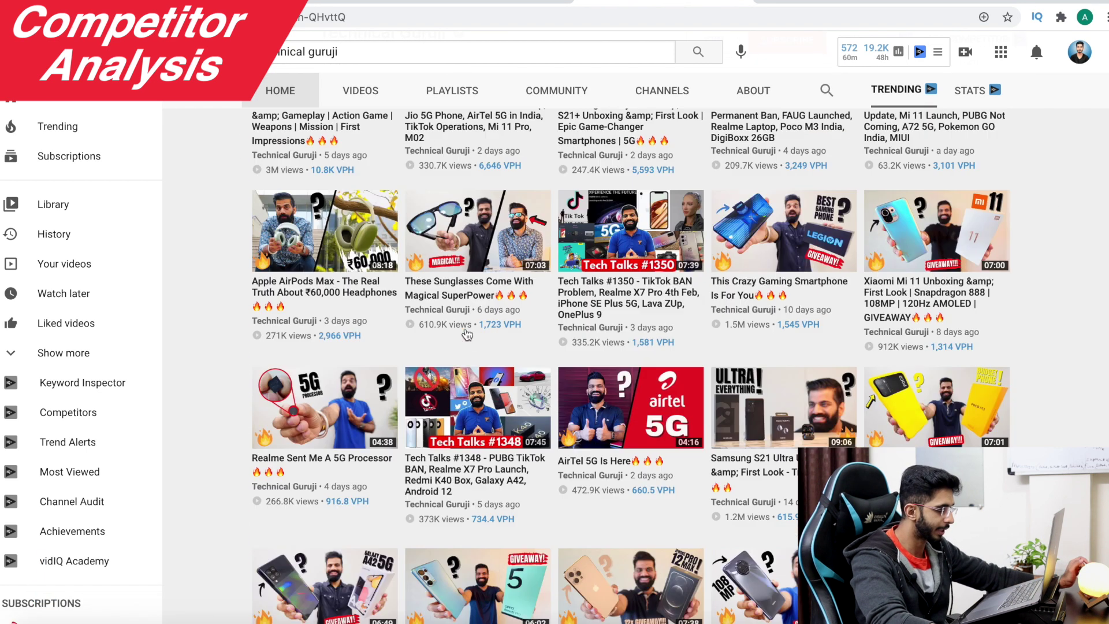
pyautogui.scroll(-3, 484, 514)
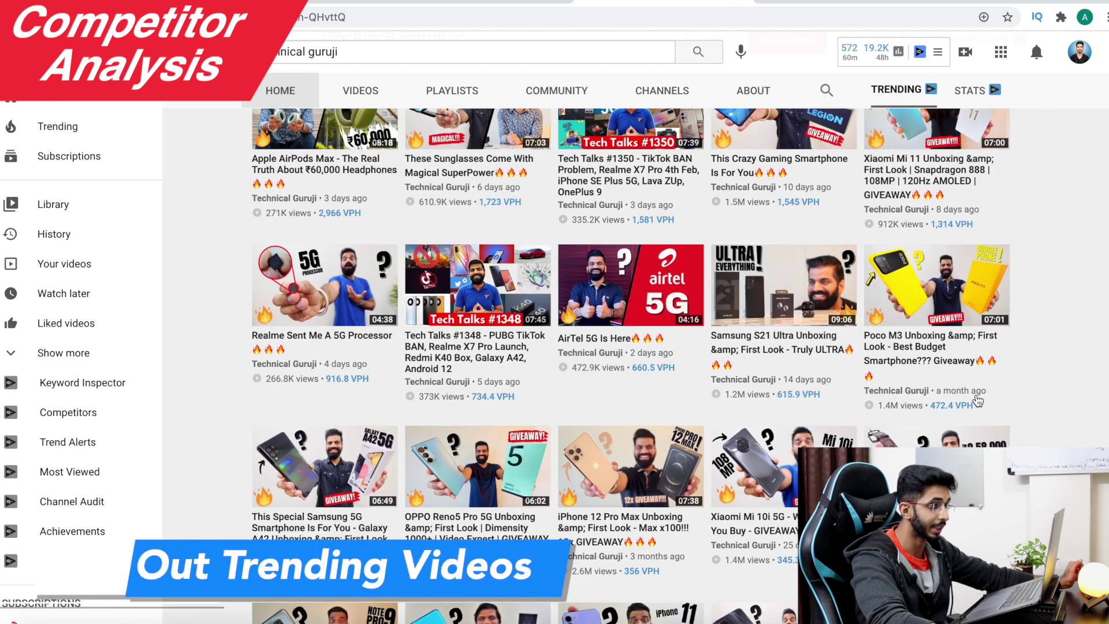
pyautogui.scroll(-1, 1001, 399)
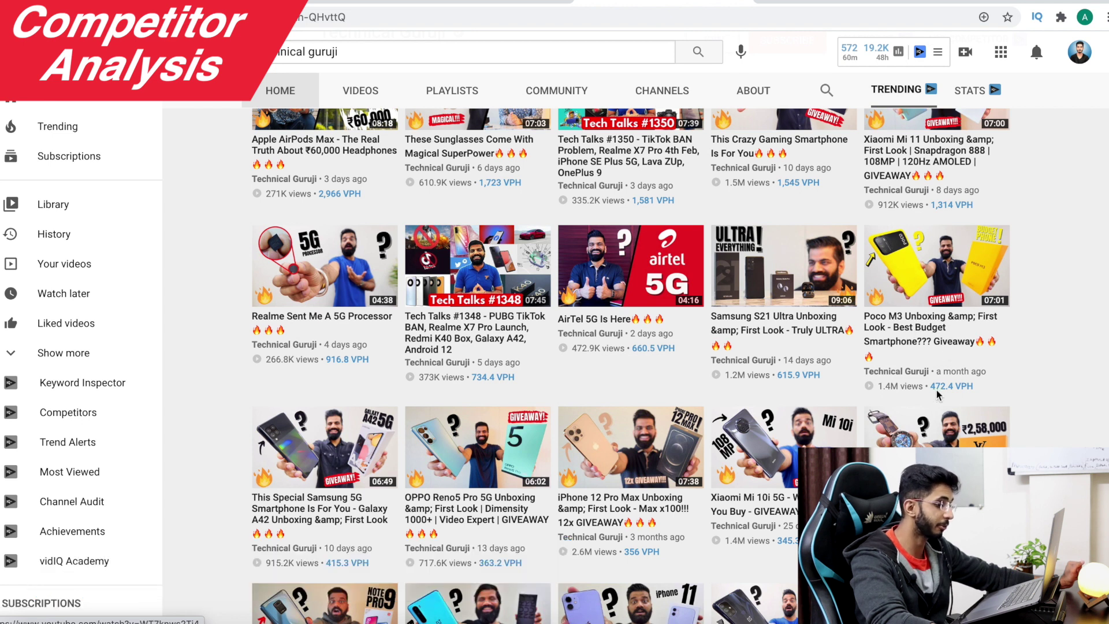
pyautogui.scroll(-1, 937, 394)
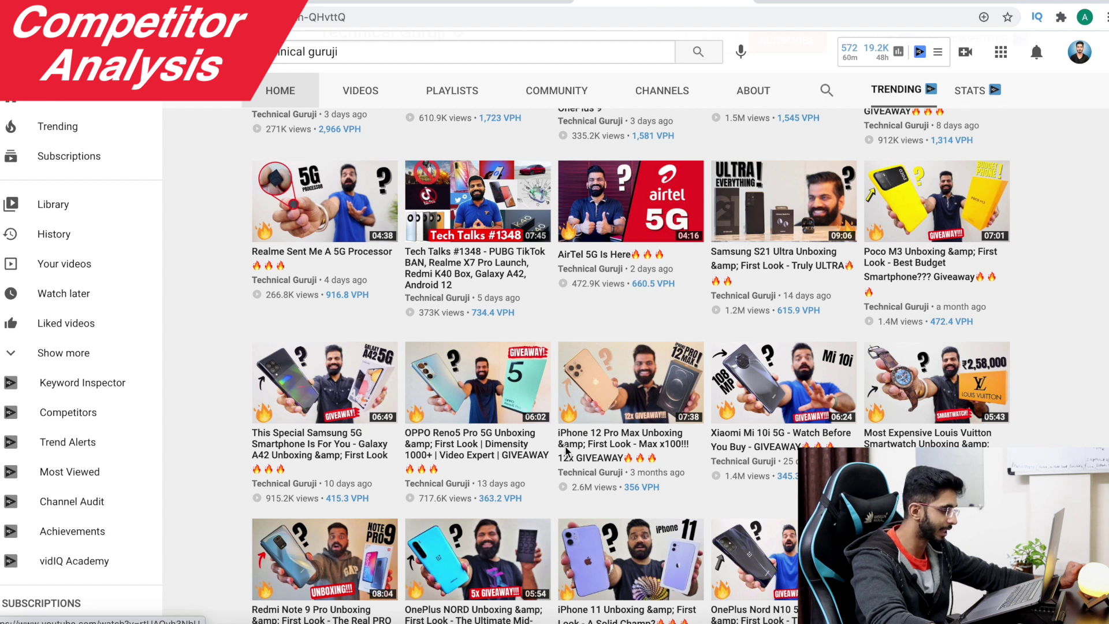
pyautogui.scroll(-3, 873, 437)
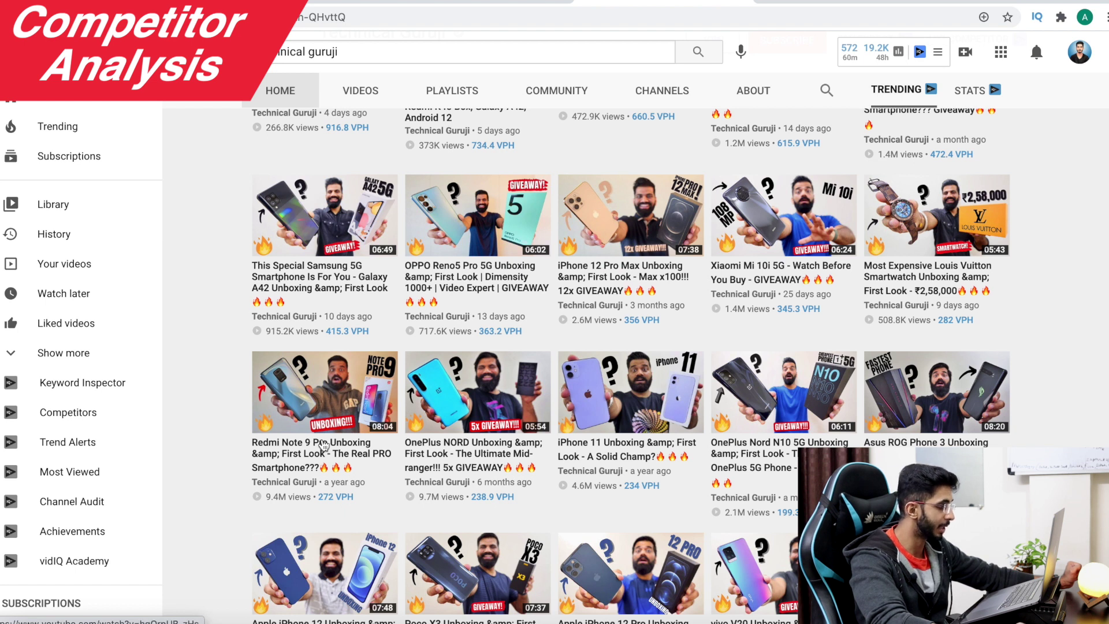
pyautogui.scroll(-2, 323, 445)
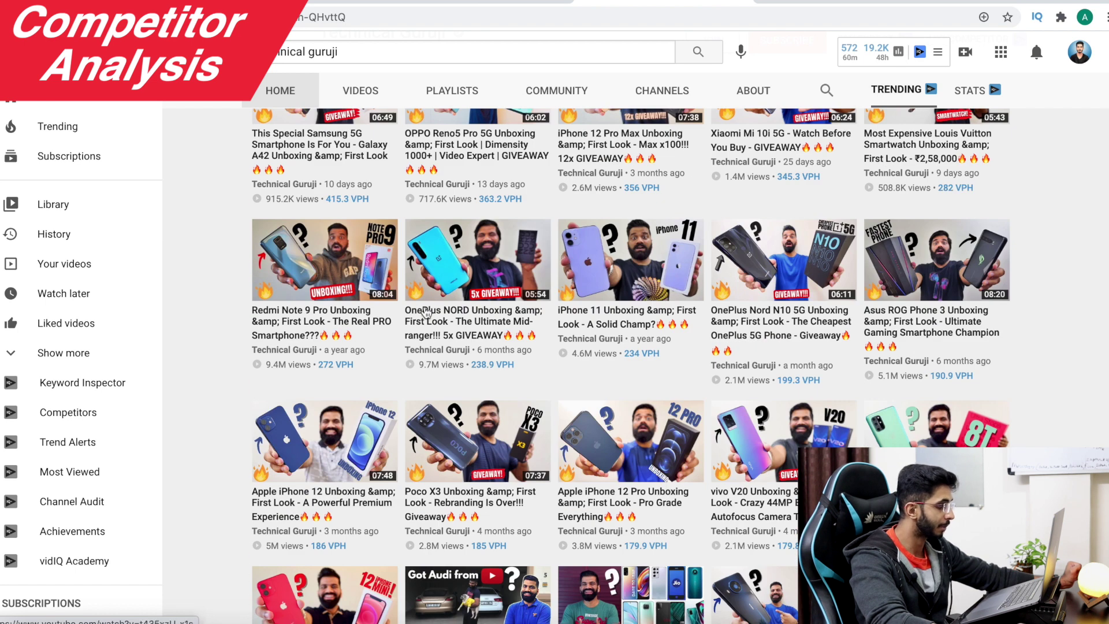
pyautogui.scroll(-3, 425, 314)
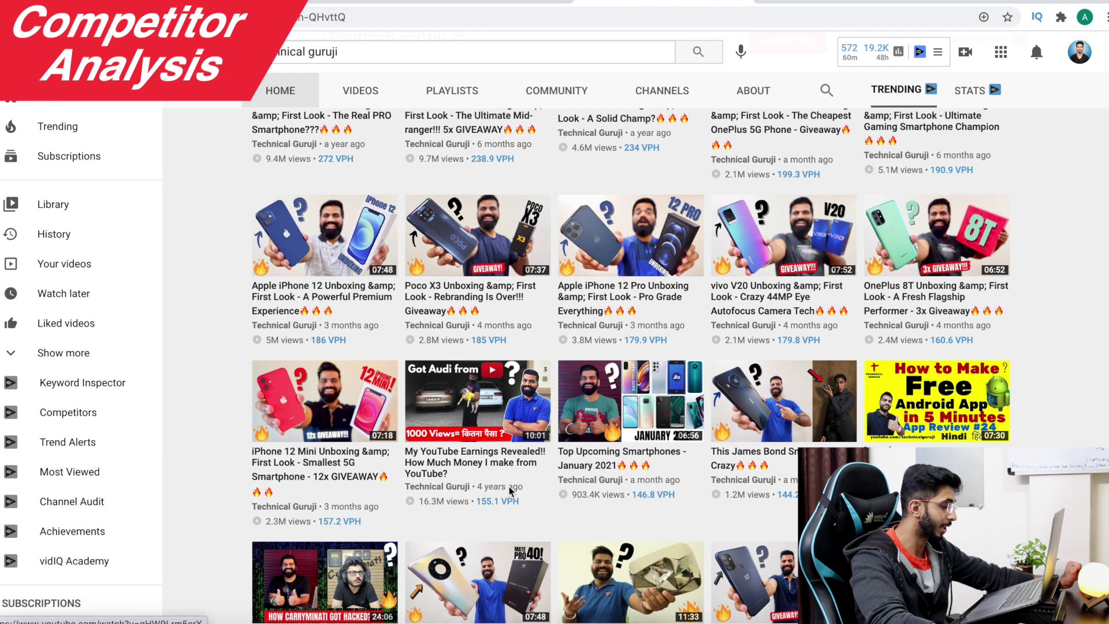
pyautogui.scroll(-3, 954, 343)
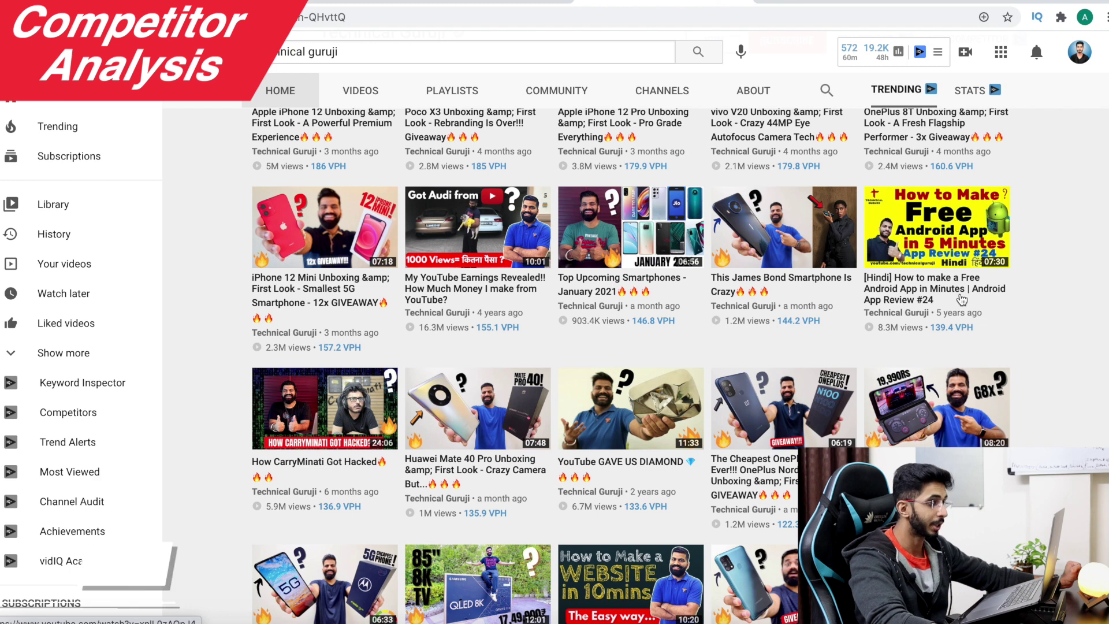
pyautogui.scroll(-2, 1013, 282)
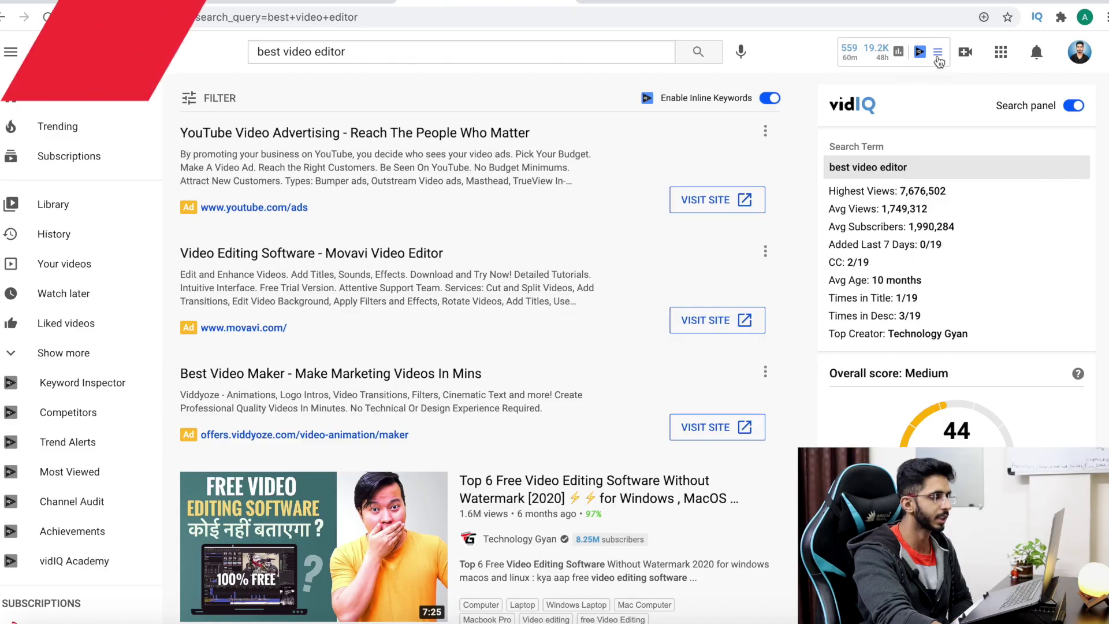
# Open the vidIQ Channel Audit and review the channel's best-performing videos by views per hour, engagement, views, subscribers and watch time.
pyautogui.click(938, 50)
pyautogui.click(963, 153)
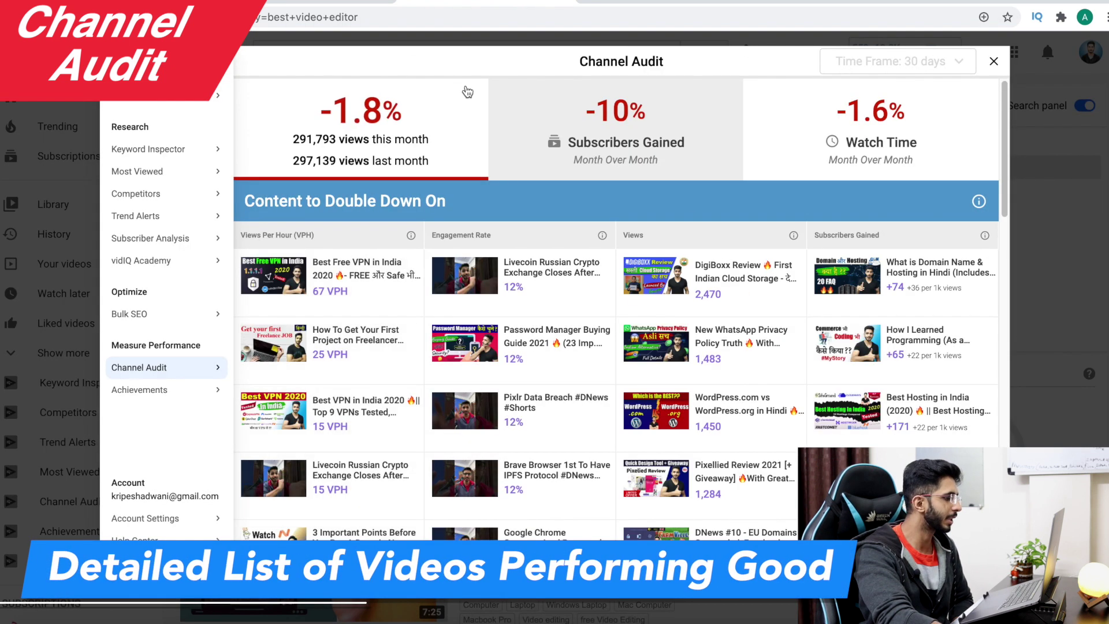
pyautogui.scroll(-3, 352, 219)
pyautogui.scroll(4, 354, 184)
pyautogui.scroll(-2, 574, 247)
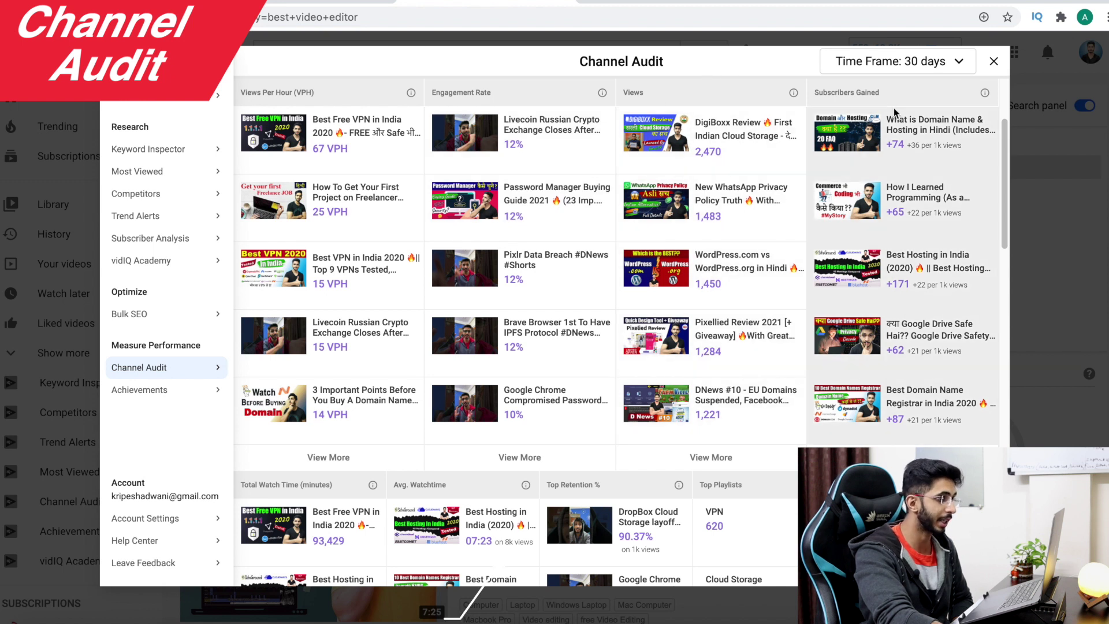
pyautogui.scroll(-2, 891, 196)
pyautogui.scroll(-5, 891, 197)
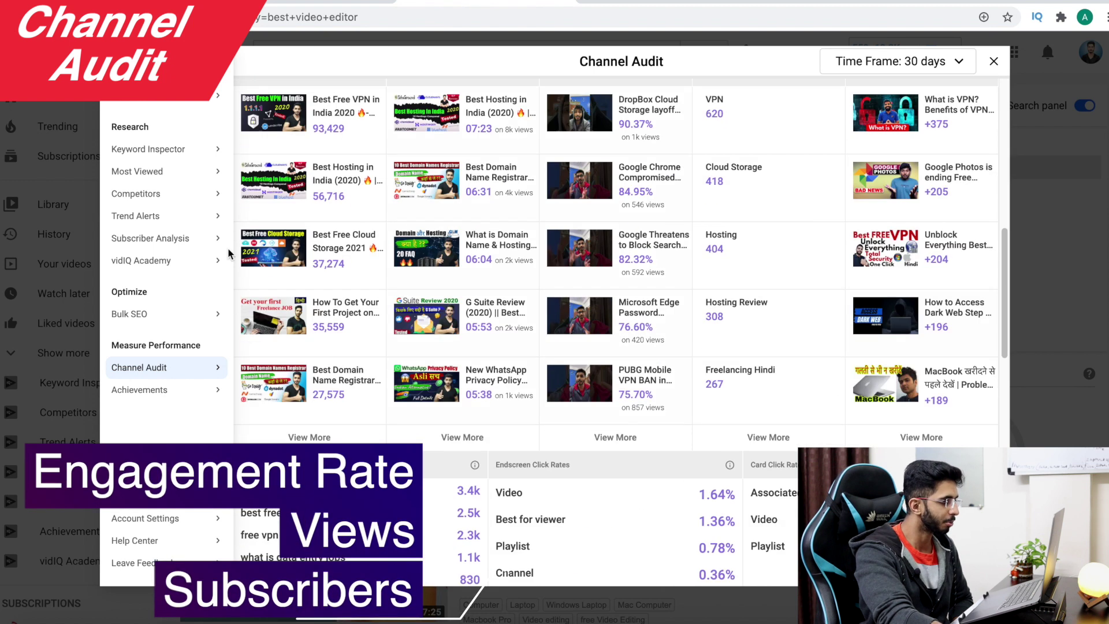
# Examine the audit's watch time, retention, playlist, search term and click rate tables, the content that could use work, and the 30-day average metrics.
pyautogui.scroll(6, 439, 320)
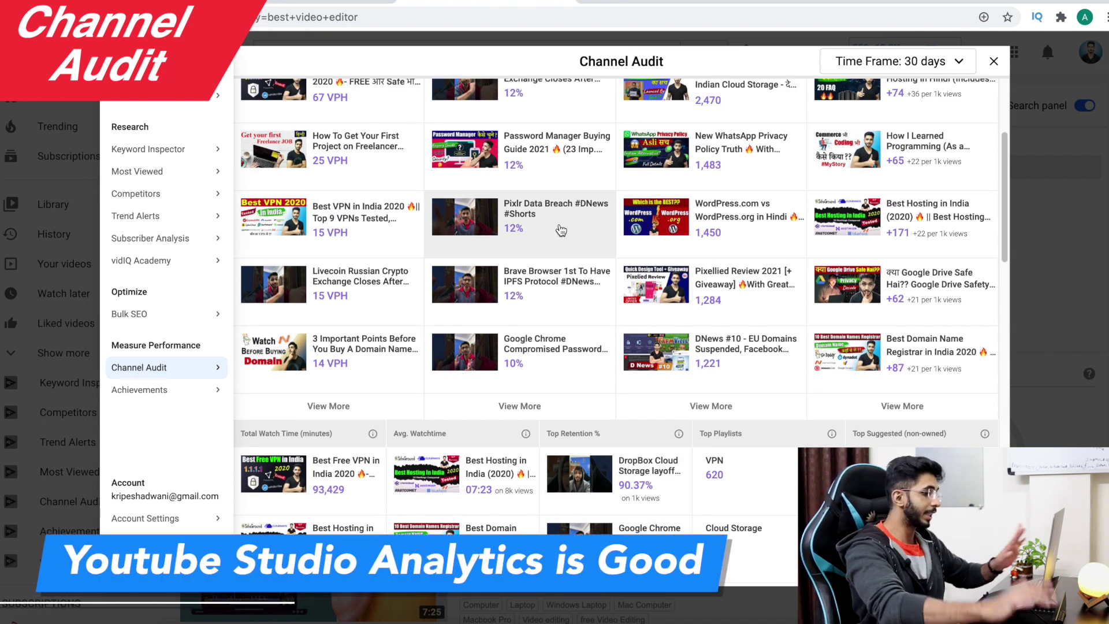
pyautogui.scroll(-4, 736, 121)
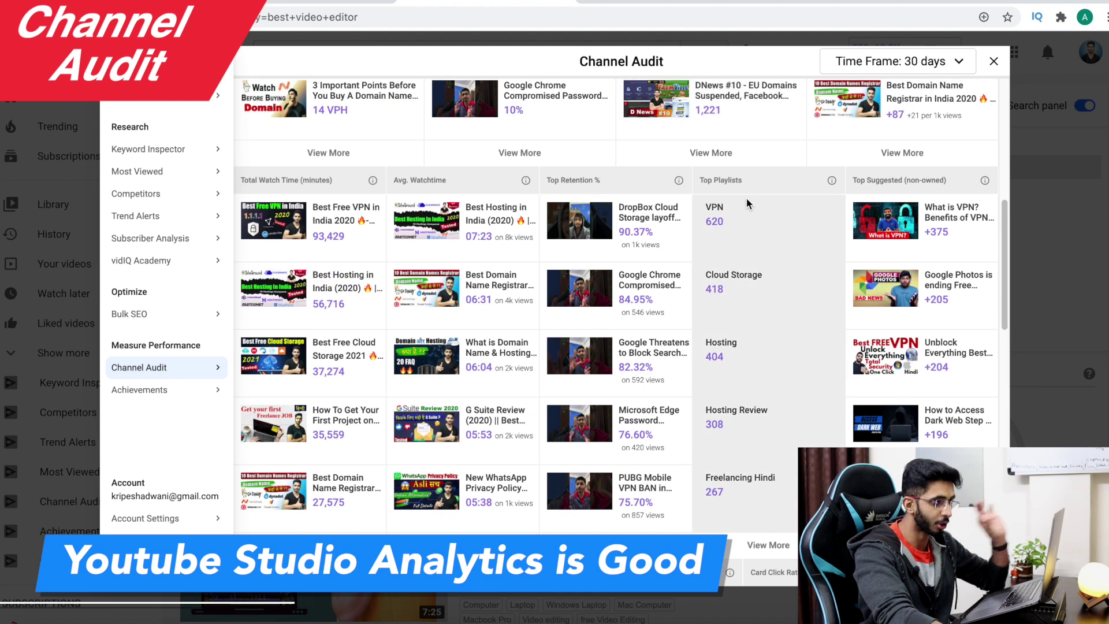
pyautogui.scroll(-3, 748, 203)
pyautogui.scroll(2, 808, 115)
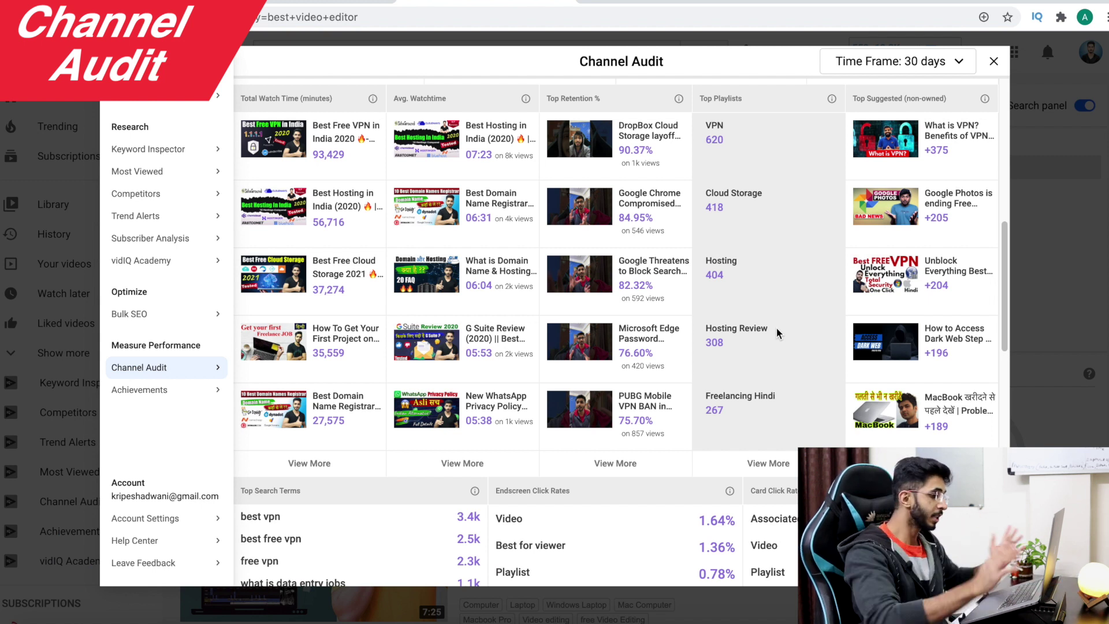
pyautogui.scroll(-5, 776, 333)
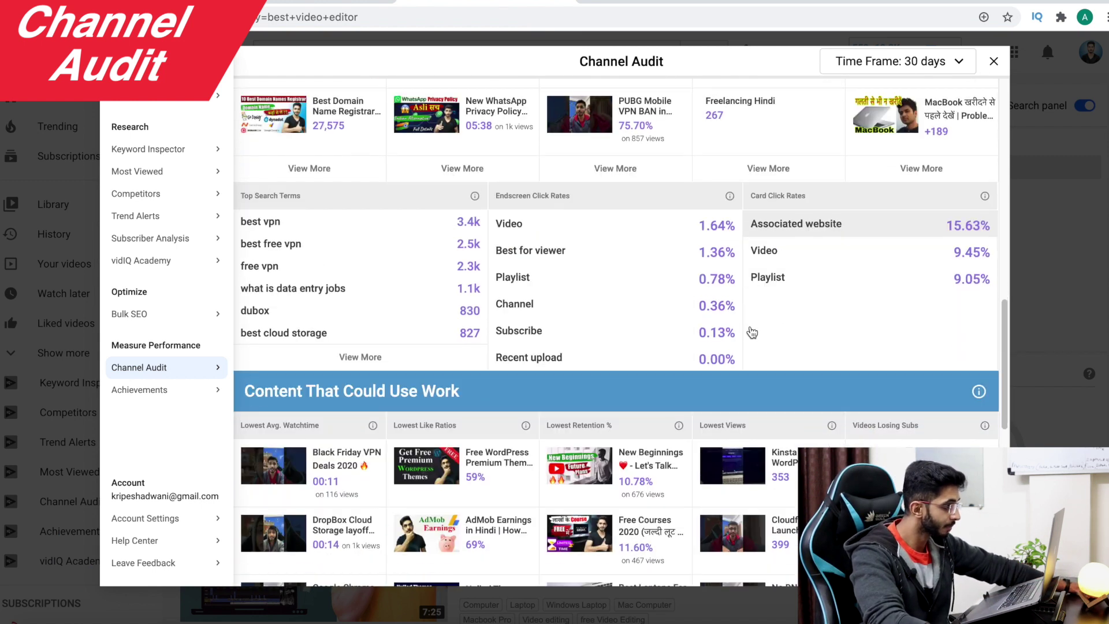
pyautogui.scroll(-5, 751, 331)
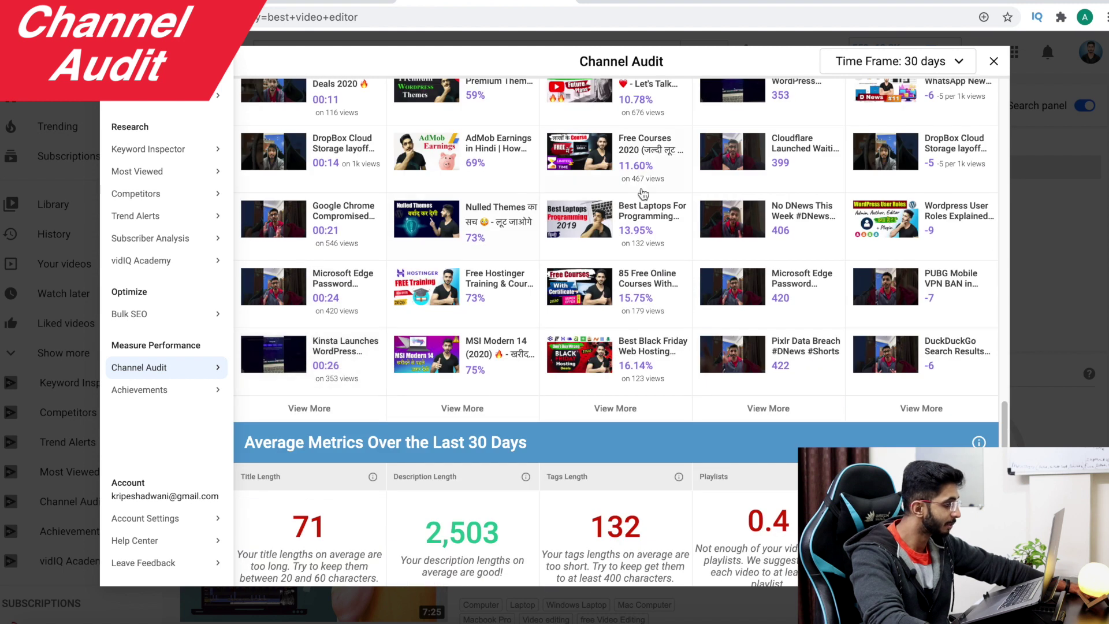
pyautogui.scroll(-3, 595, 429)
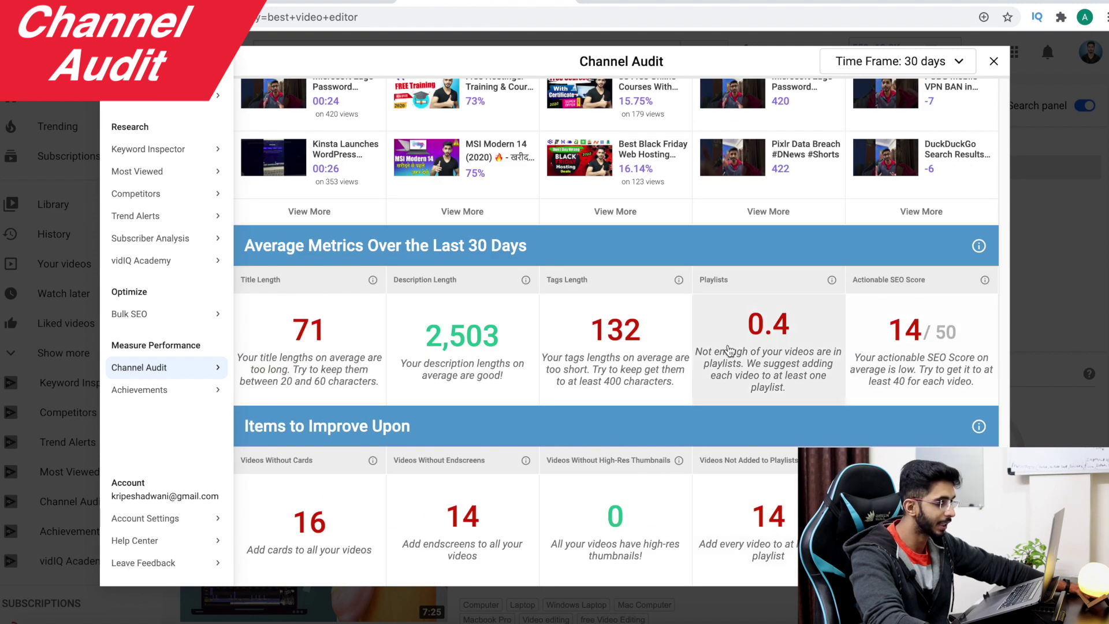
# Open the audit's list of videos not added to any playlist, look through it and return to the audit overview.
pyautogui.click(785, 389)
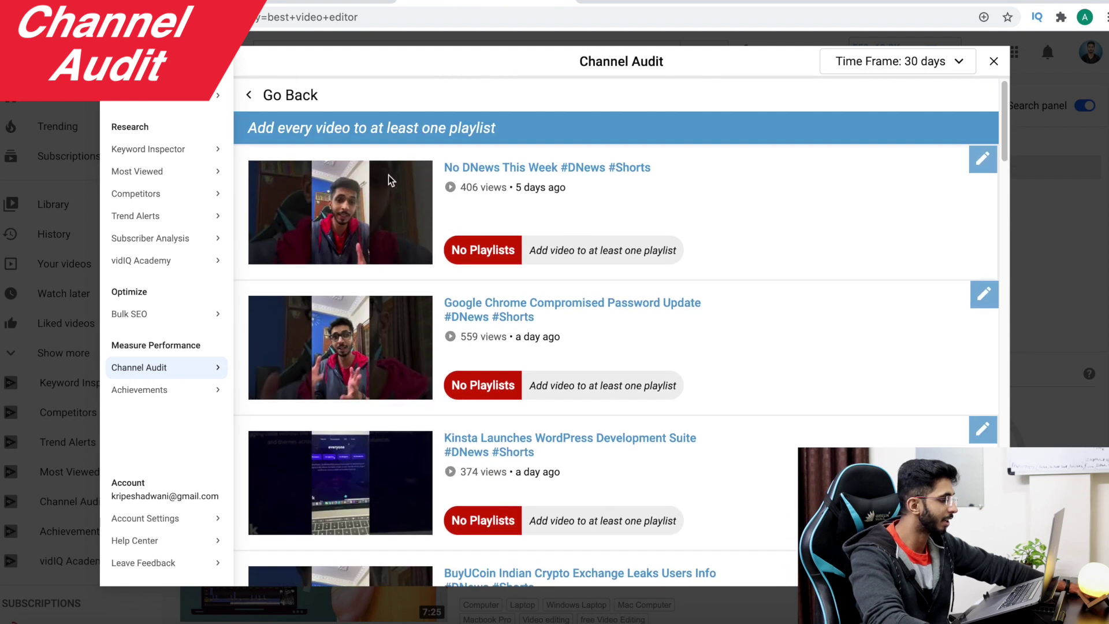
pyautogui.scroll(-12, 542, 238)
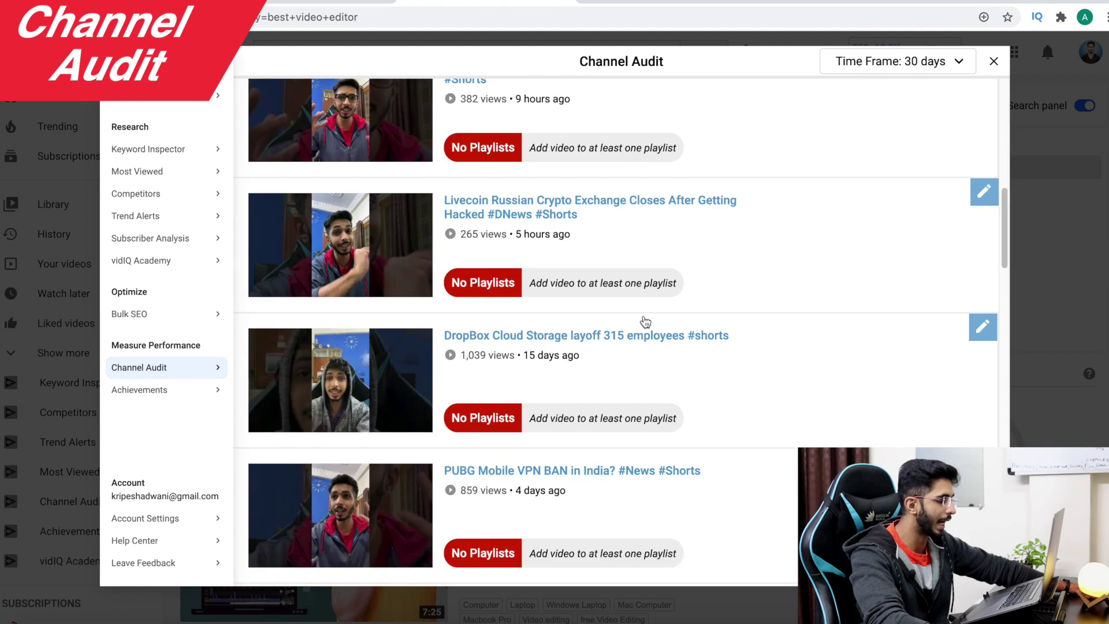
pyautogui.scroll(12, 695, 299)
pyautogui.click(261, 97)
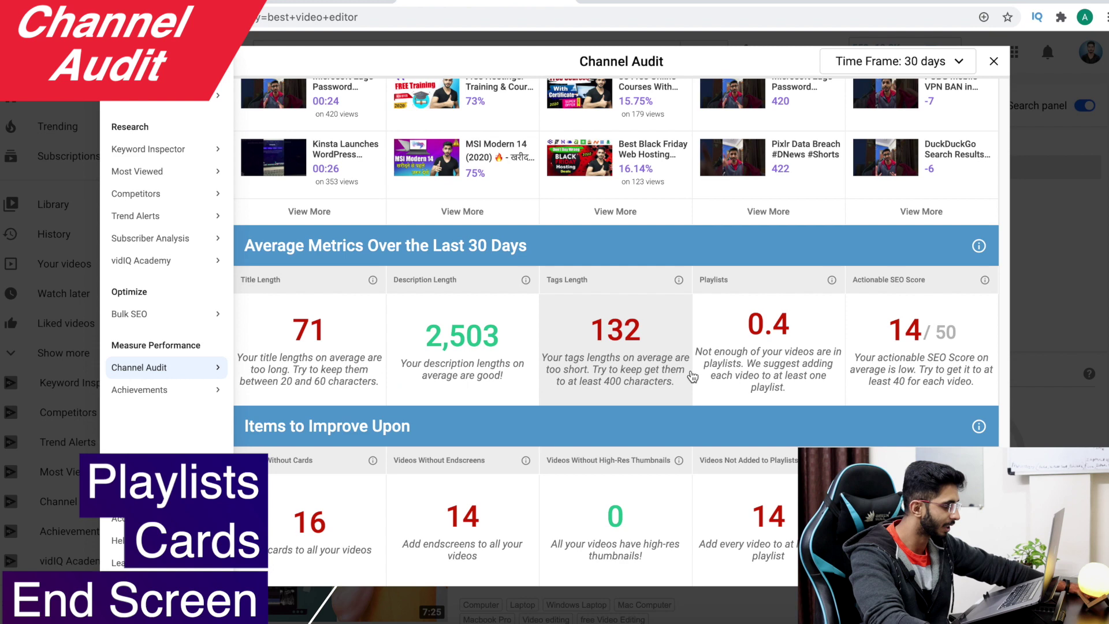
# Open the audit's list of videos without cards, return to the overview and review the average metrics again.
pyautogui.click(298, 513)
pyautogui.scroll(6, 301, 374)
pyautogui.click(265, 97)
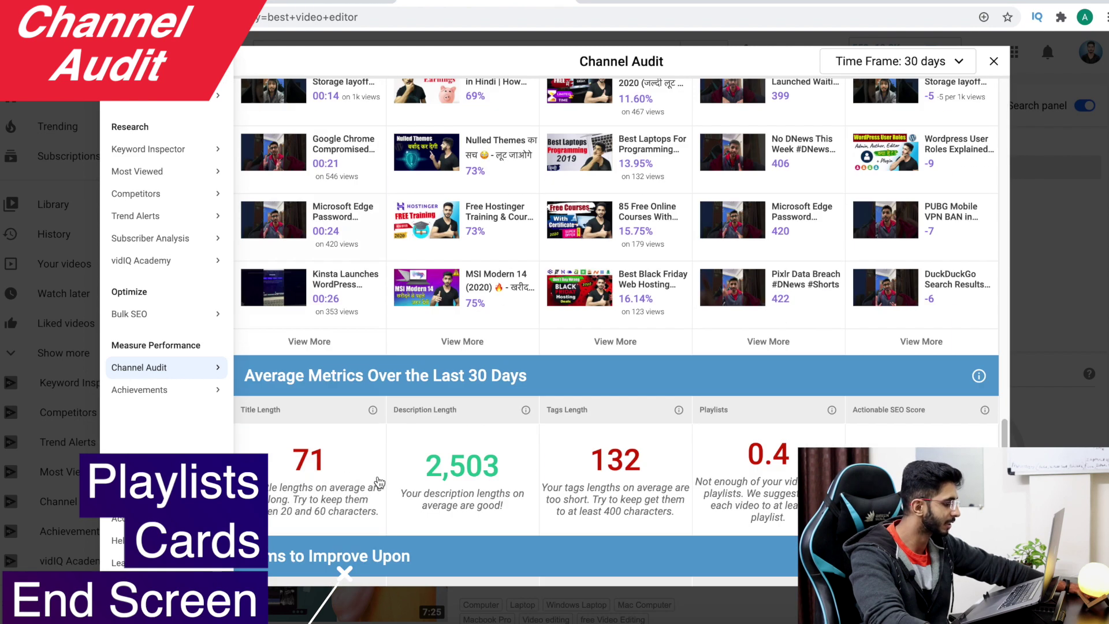
pyautogui.scroll(-2, 454, 471)
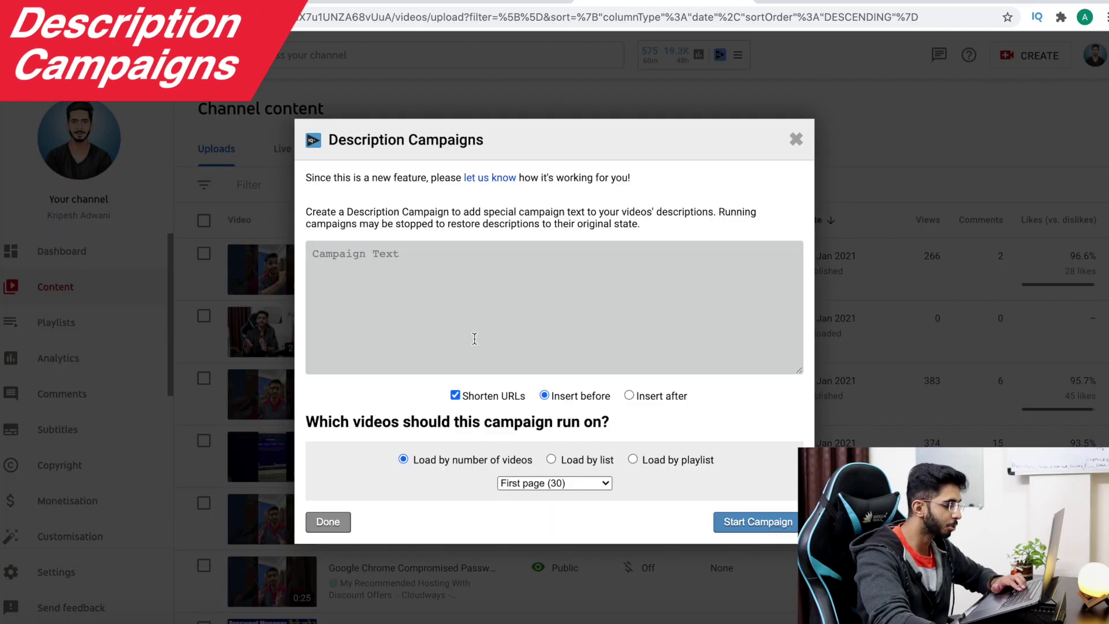
# Write "GIveaway Alert - Hosting" as the description campaign text and check the options for which videos the campaign should run on.
pyautogui.click(451, 295)
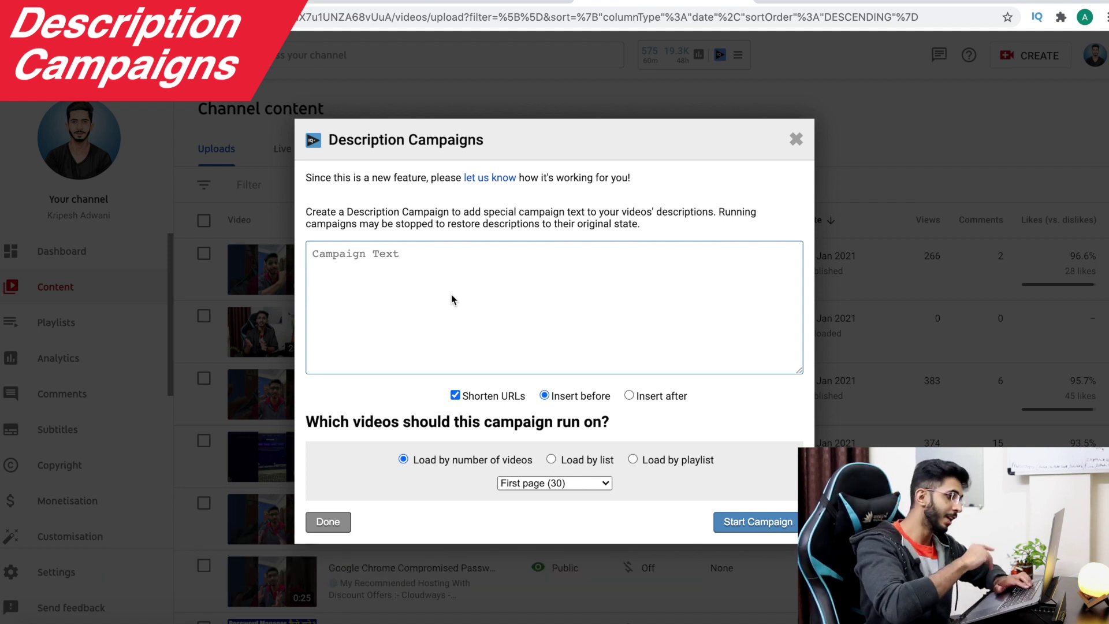
pyautogui.write('GIveaway Alert - Hosting')
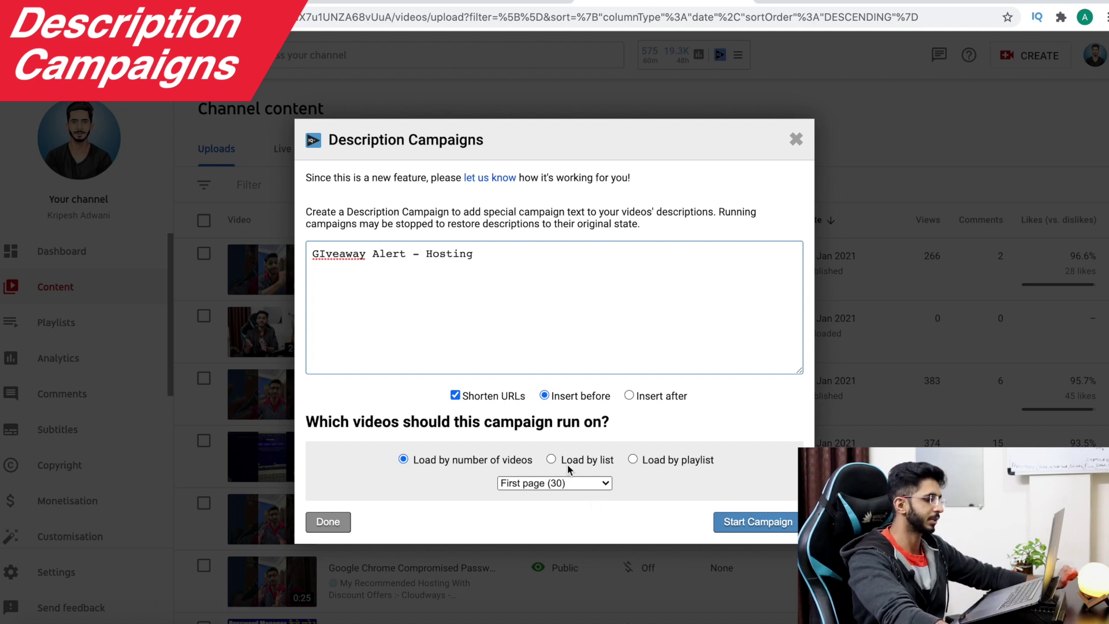
pyautogui.click(559, 483)
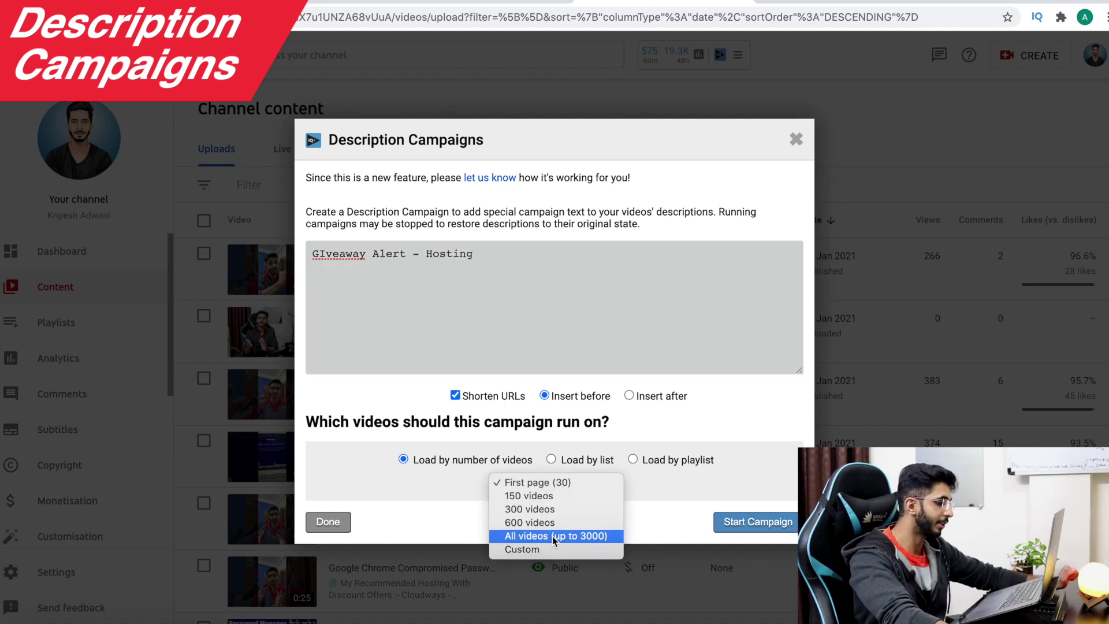
pyautogui.click(408, 482)
pyautogui.click(599, 462)
pyautogui.click(660, 427)
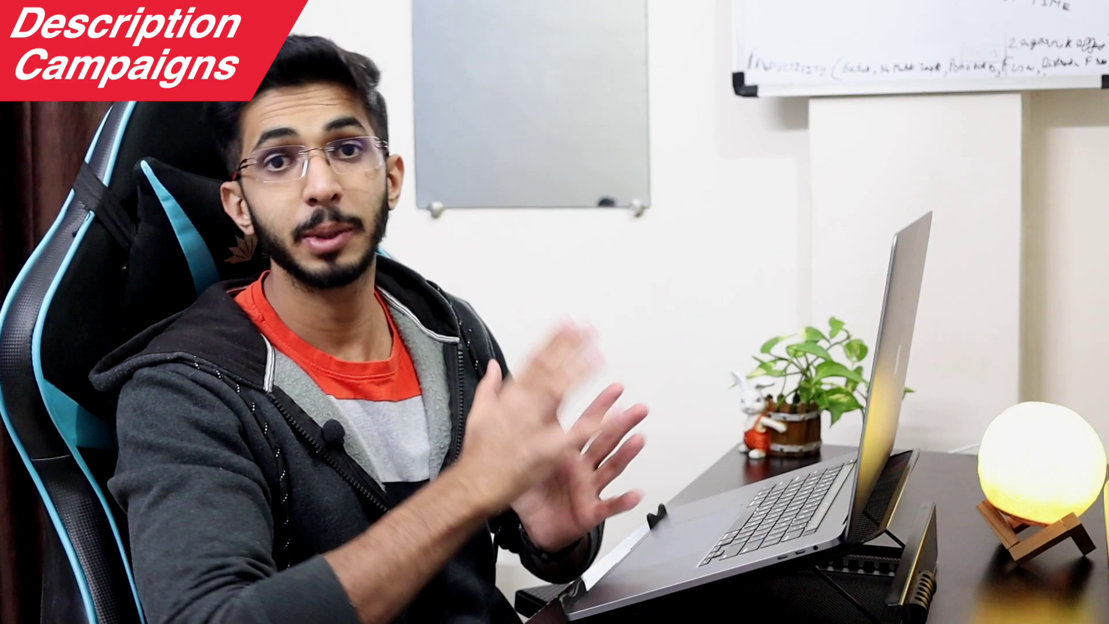